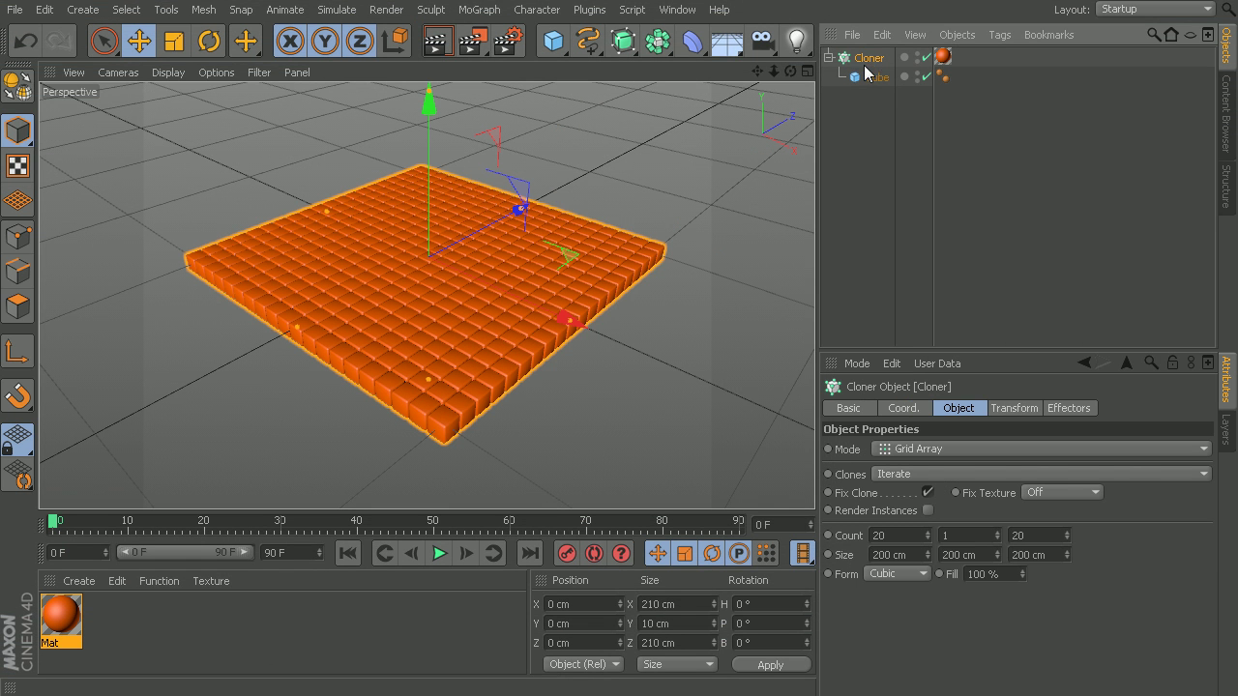
Orbit the view around the orange 20 × 1 × 20 cube grid.
left_click_drag(541, 326, 507, 331, "alt")
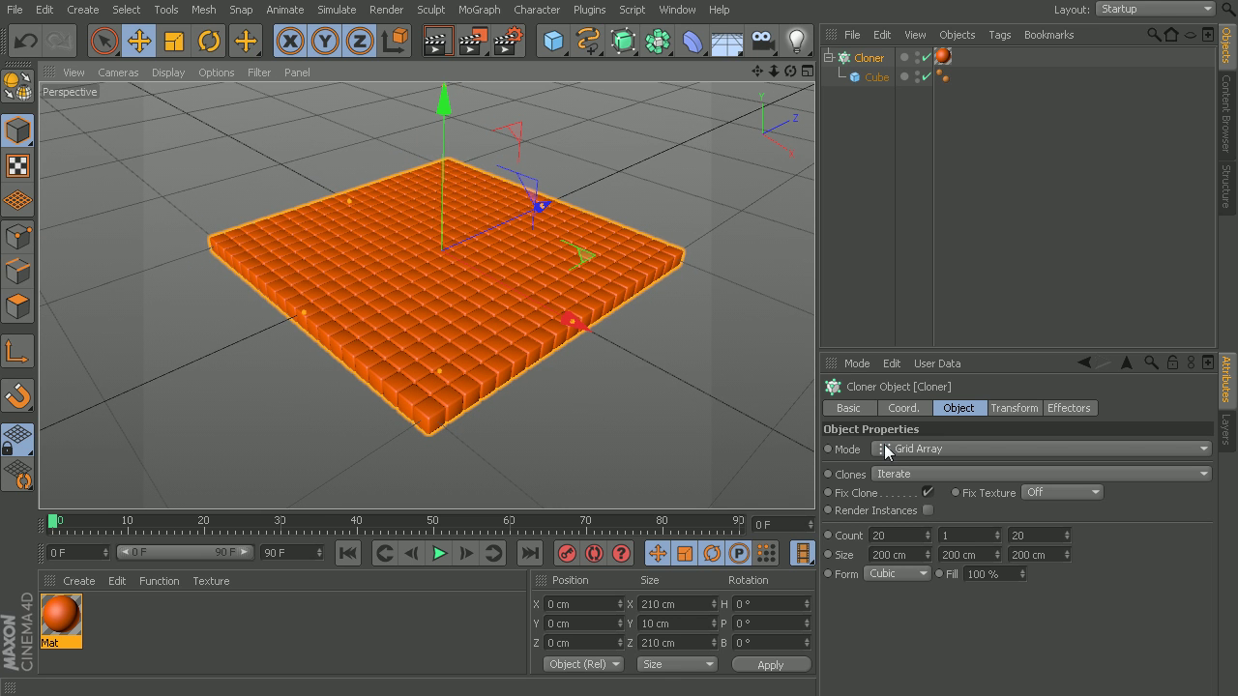
mouse_move(508, 275)
left_mouse_down("alt")
mouse_move(516, 284)
mouse_move(527, 270)
left_mouse_up("alt")
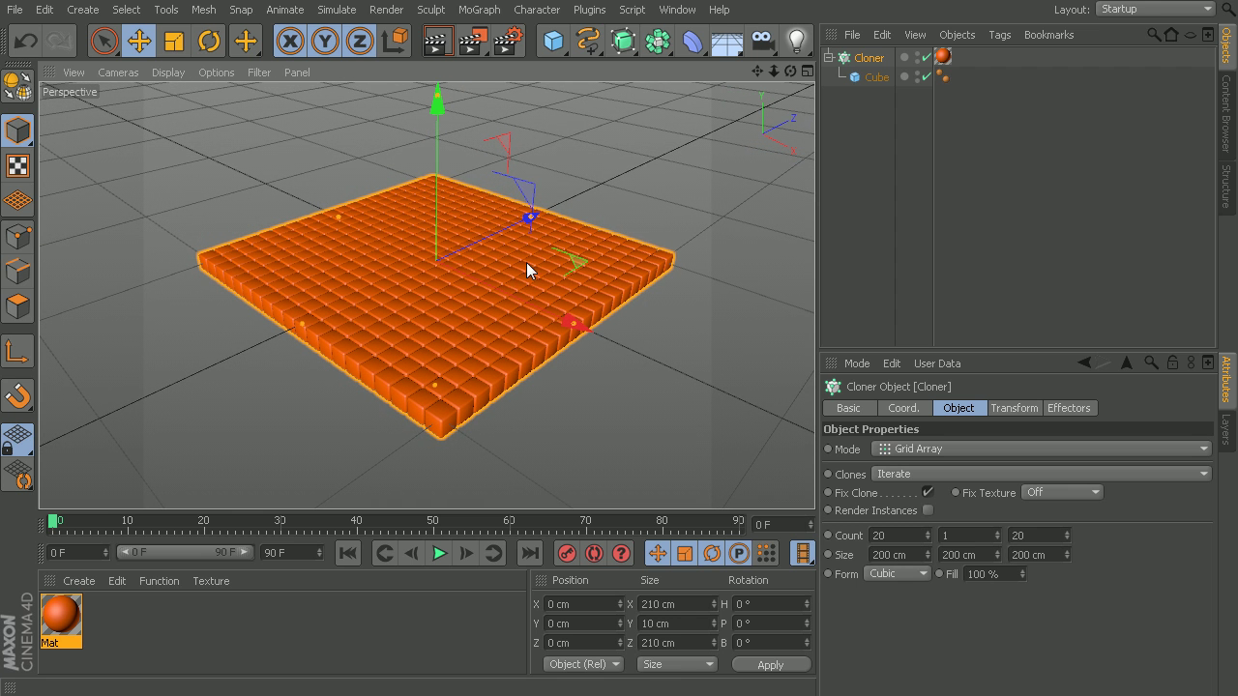
Add a Plain effector from the MoGraph Effector menu.
left_click(488, 11)
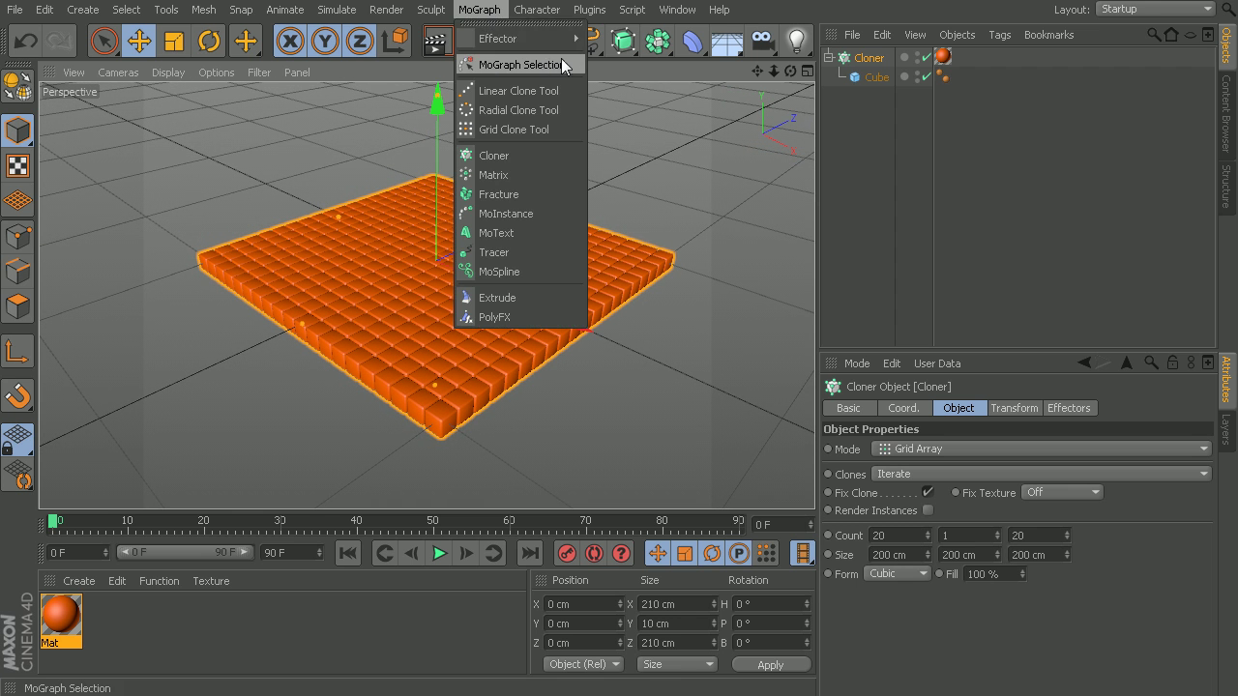
mouse_move(538, 40)
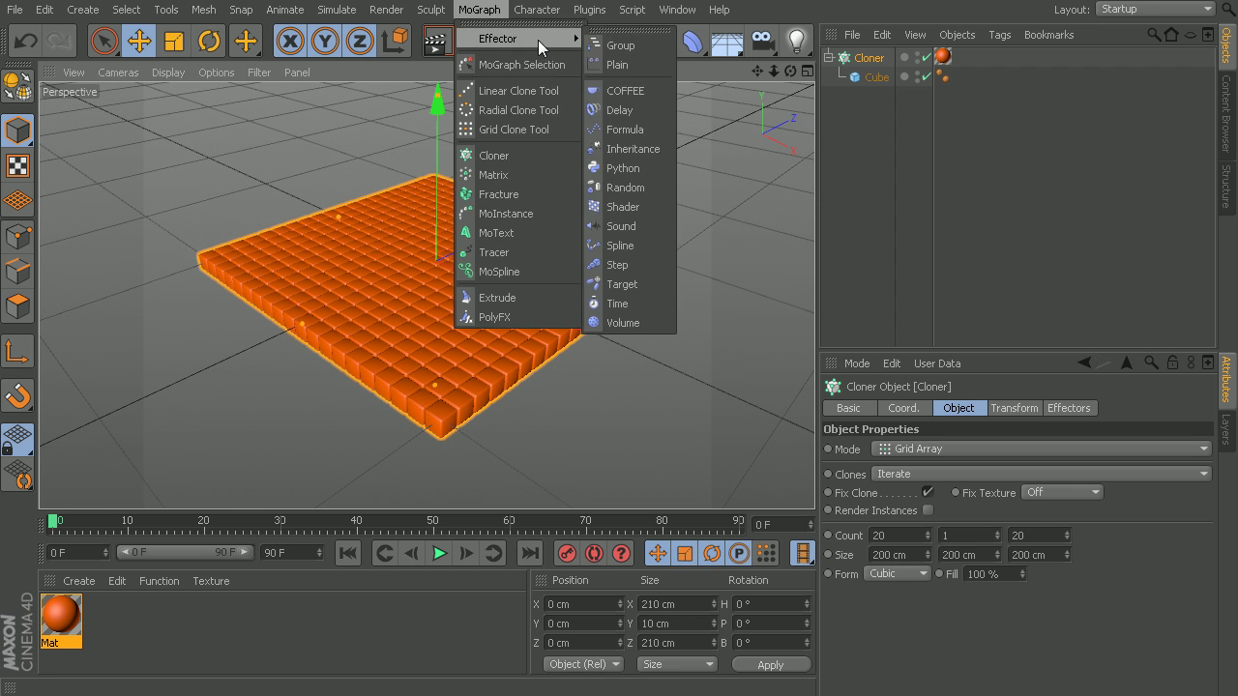
left_click(617, 64)
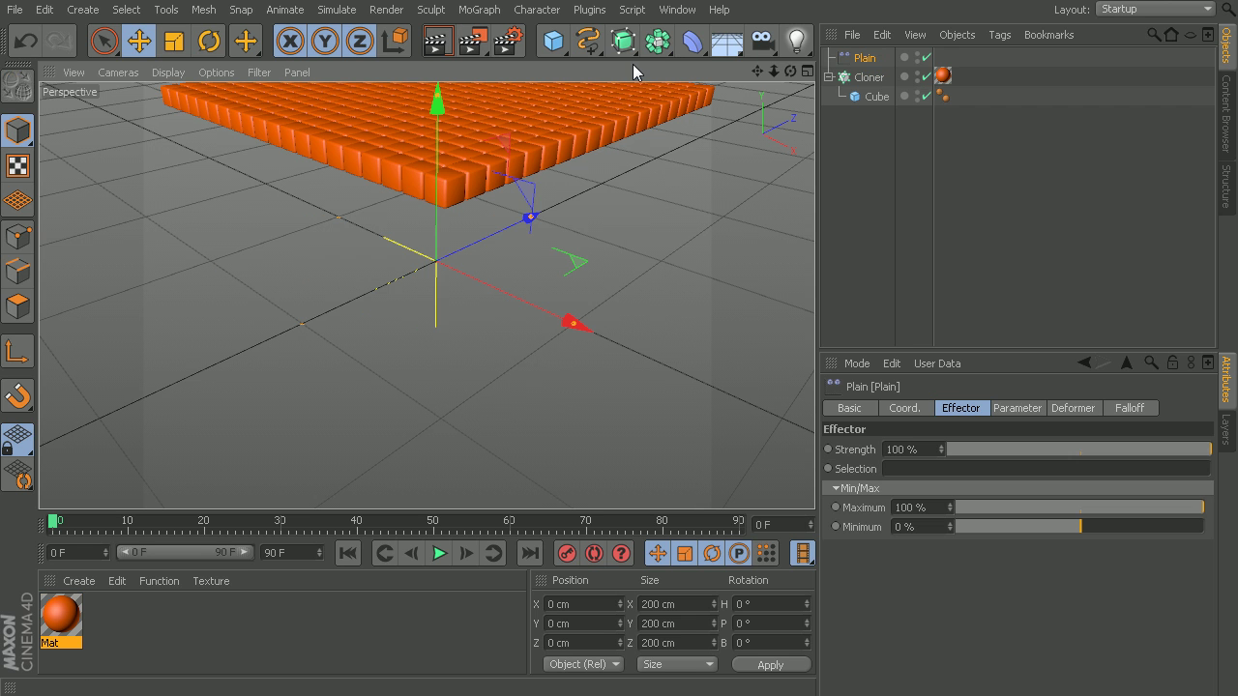
Select the Cloner and confirm Plain is listed in its Effectors tab.
left_click(870, 81)
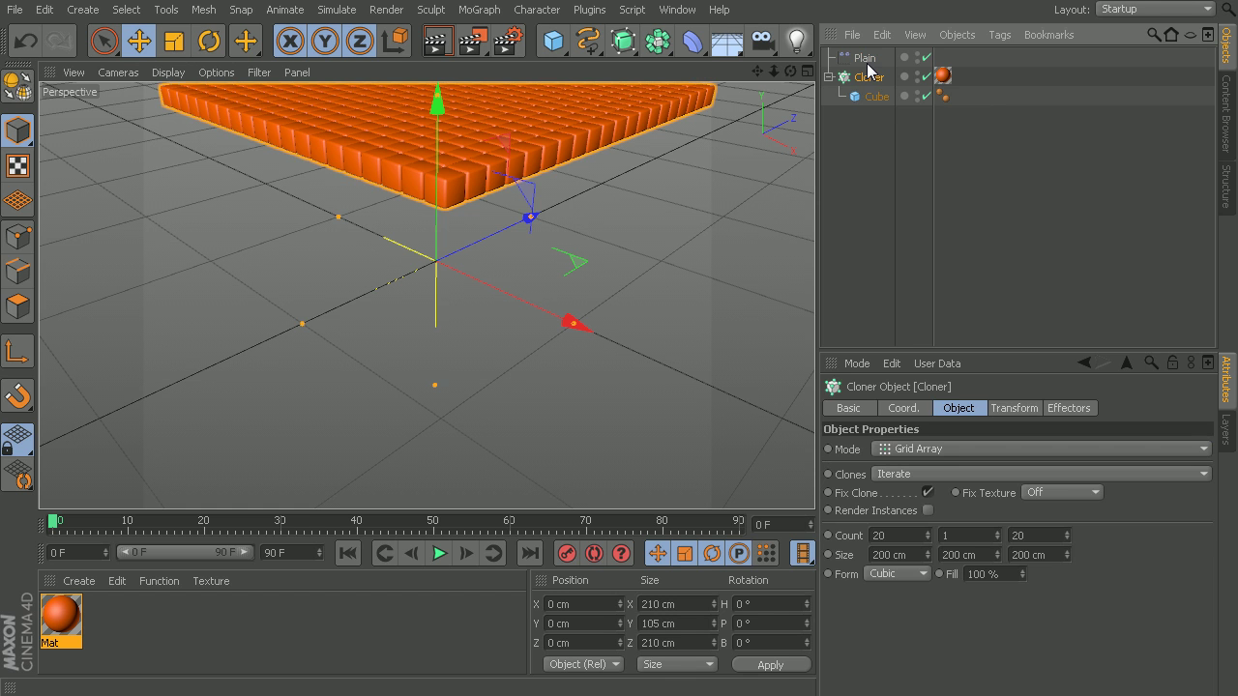
left_click(865, 60)
left_click(869, 80)
left_click(1072, 410)
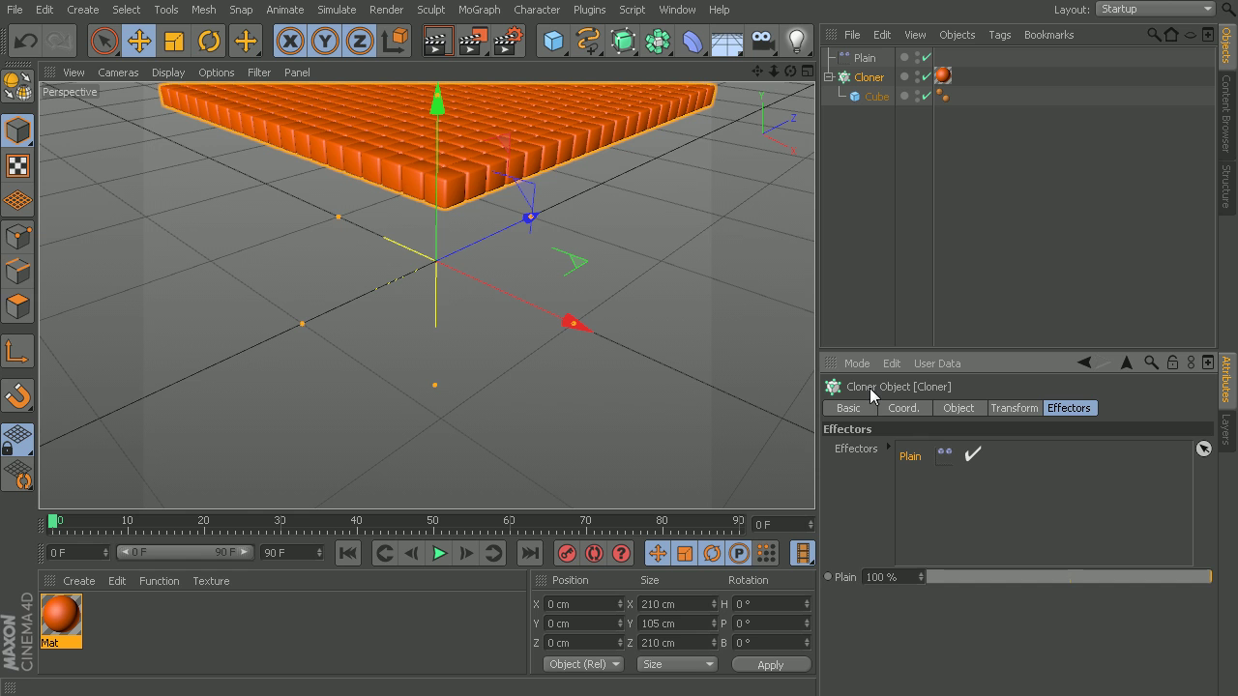
Review the Plain effector's Effector tab at 100% strength with the raised grid in view.
left_click(865, 60)
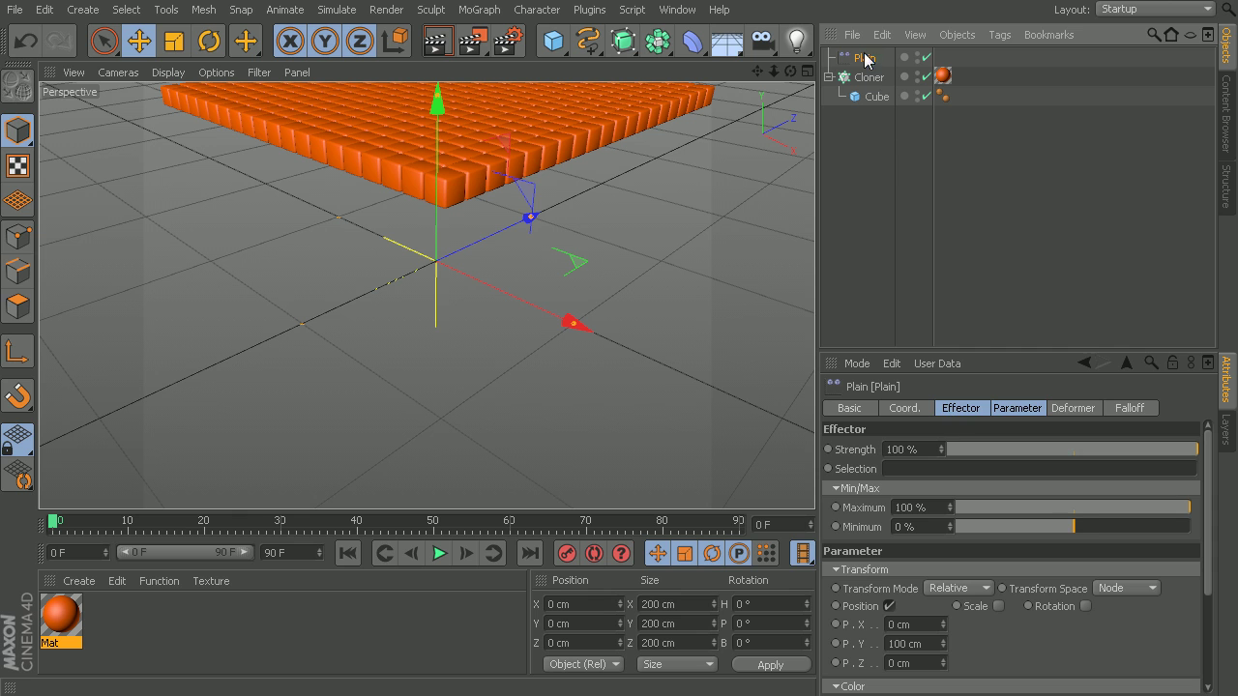
left_click(961, 412)
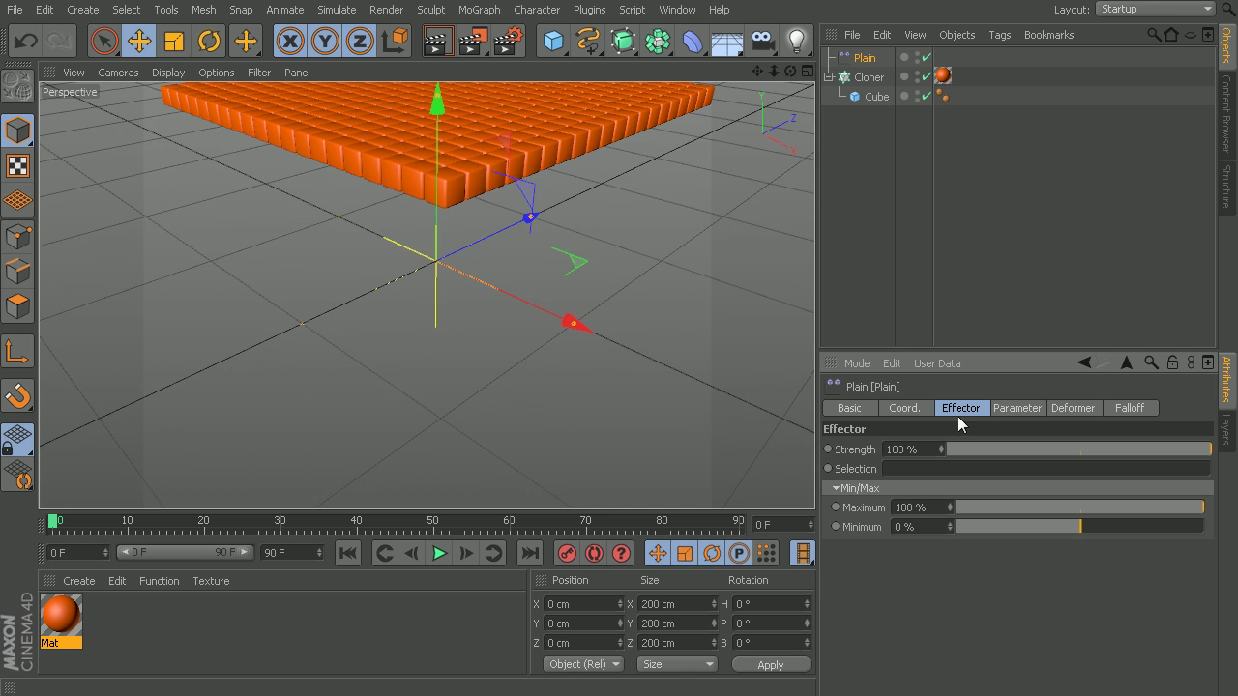
left_click_drag(581, 257, 523, 235, "alt")
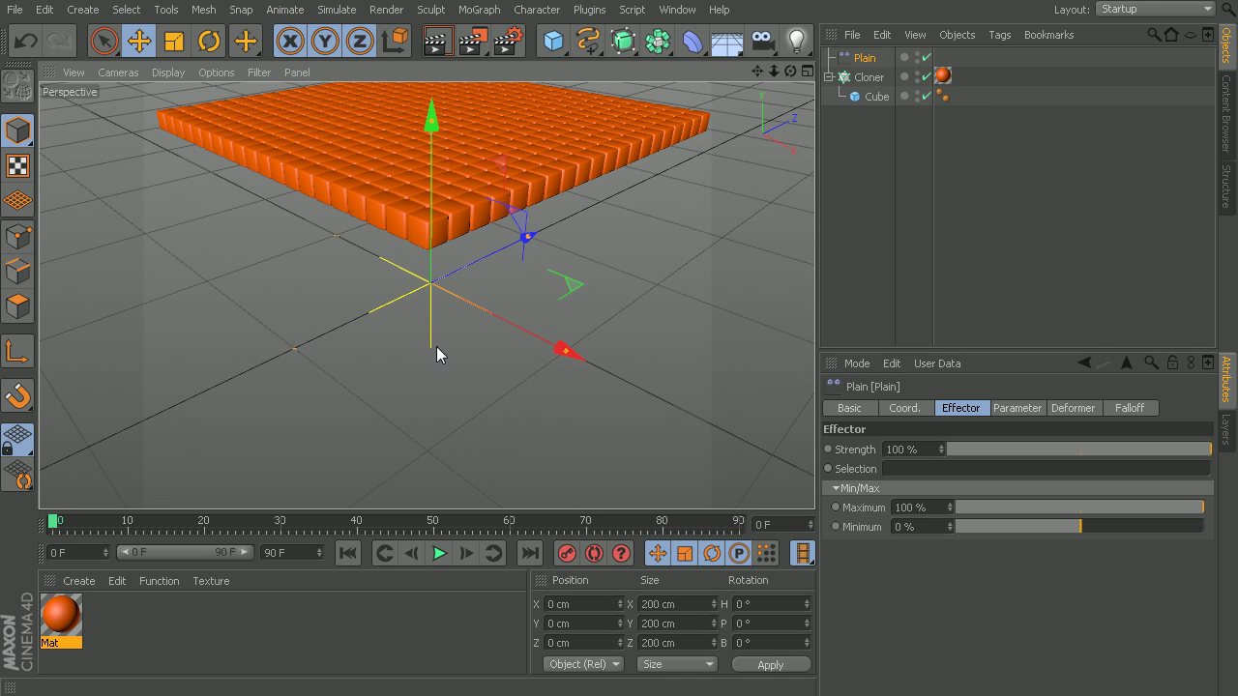
Check the Plain effector's P.Y offset in the Parameter tab, leaving it at 100 cm.
left_click(1017, 409)
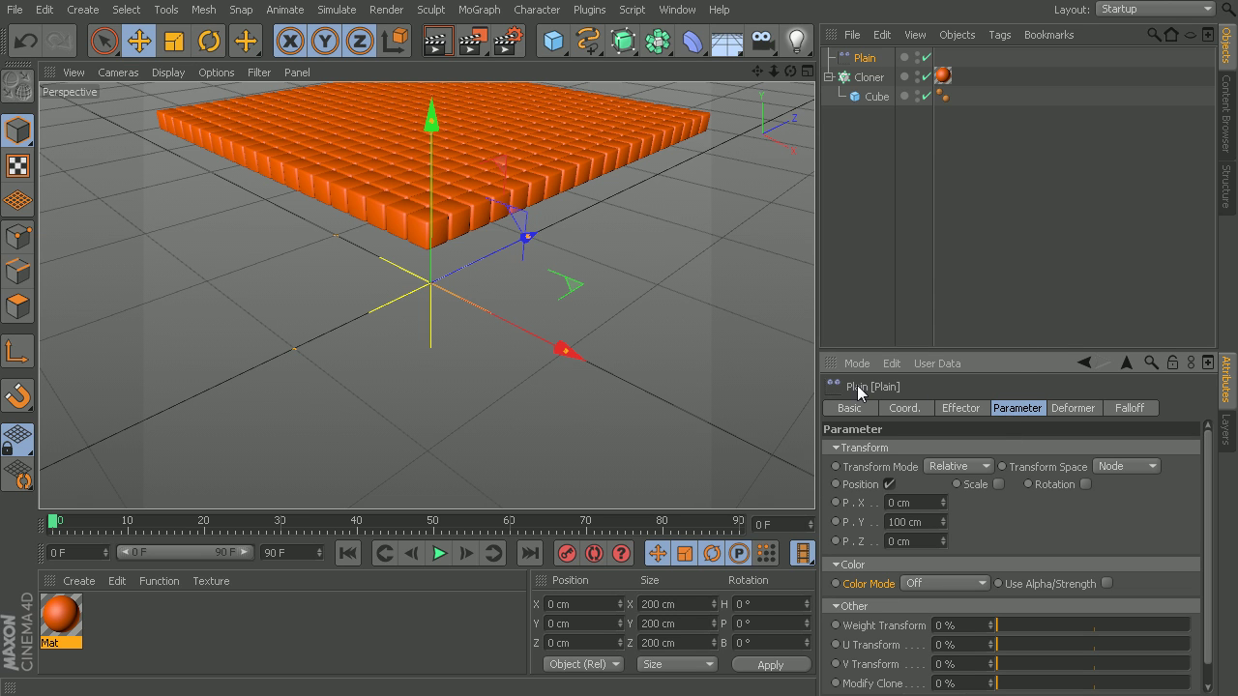
left_click(927, 521)
left_click(870, 531)
left_click(952, 407)
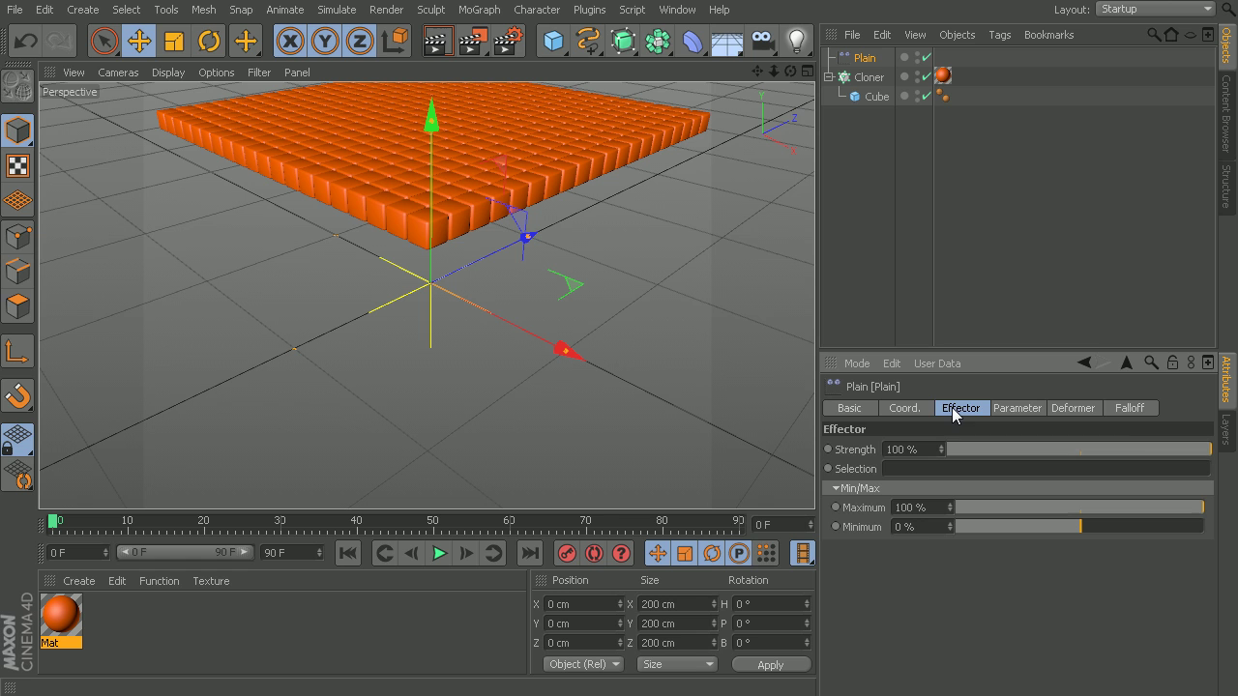
Change the Plain effector's falloff shape from Infinite to Linear.
left_click(1127, 411)
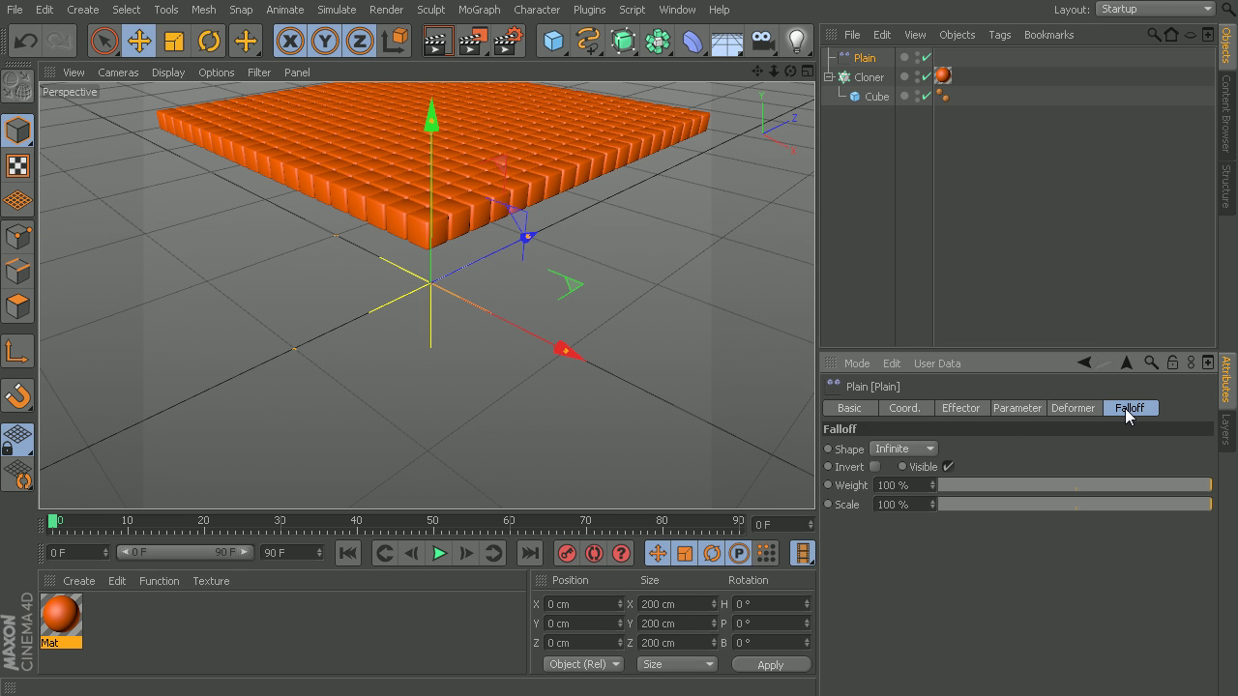
left_click(924, 450)
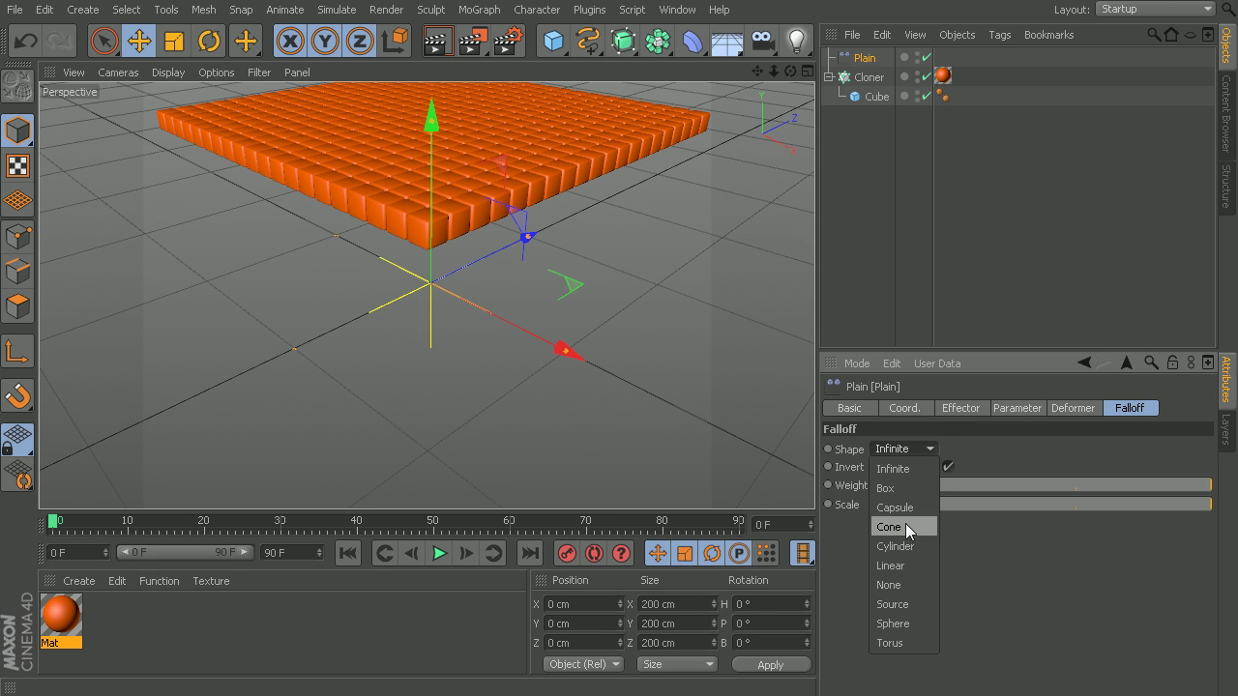
left_click(911, 565)
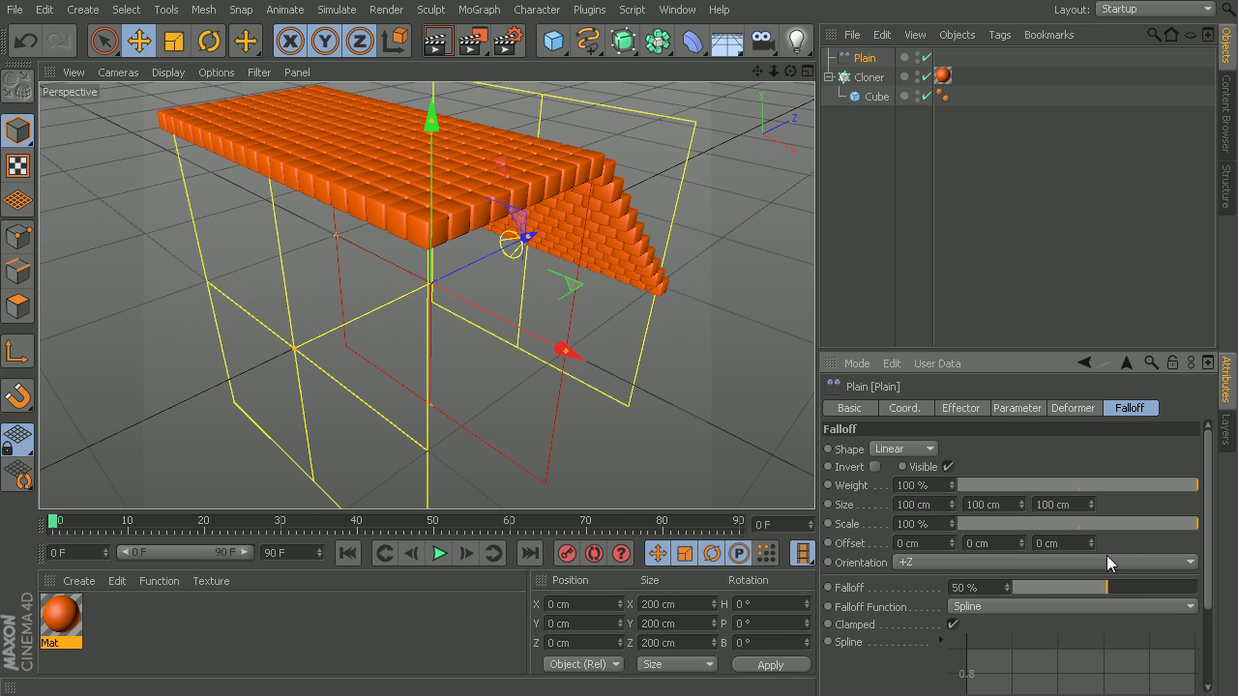
left_click(952, 408)
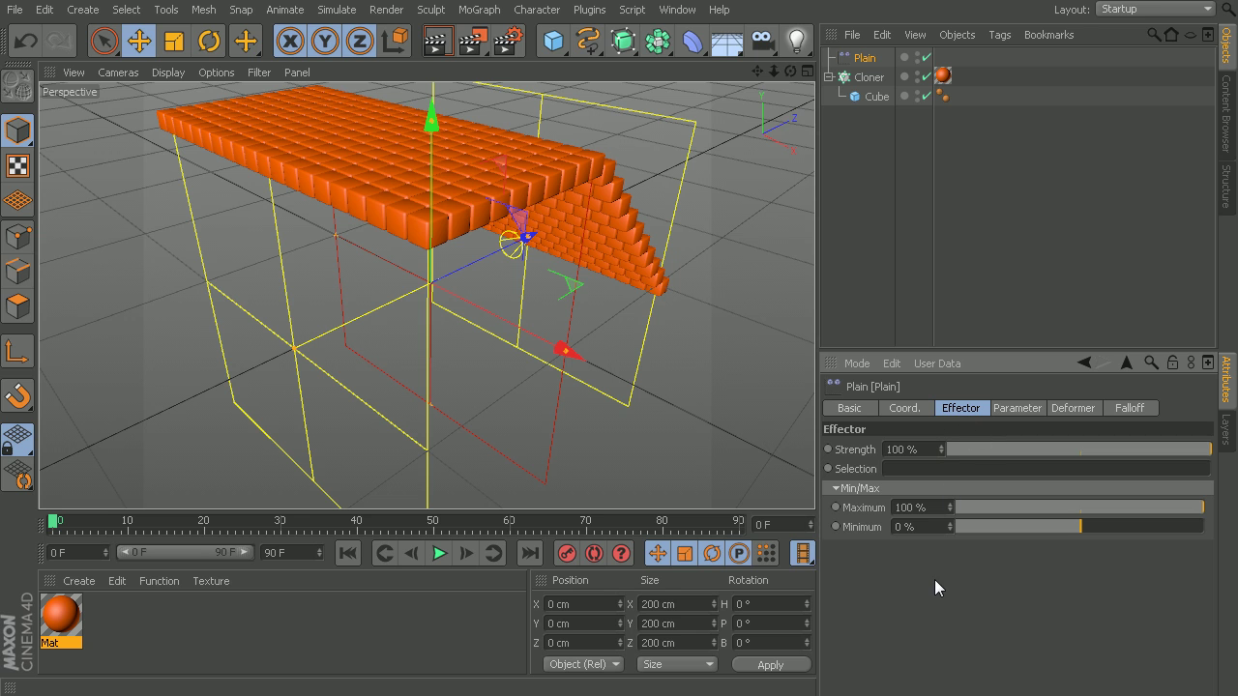
Scrub the Plain effector's strength down and up, then set it back to 100%.
left_click_drag(597, 389, 356, 382, "alt")
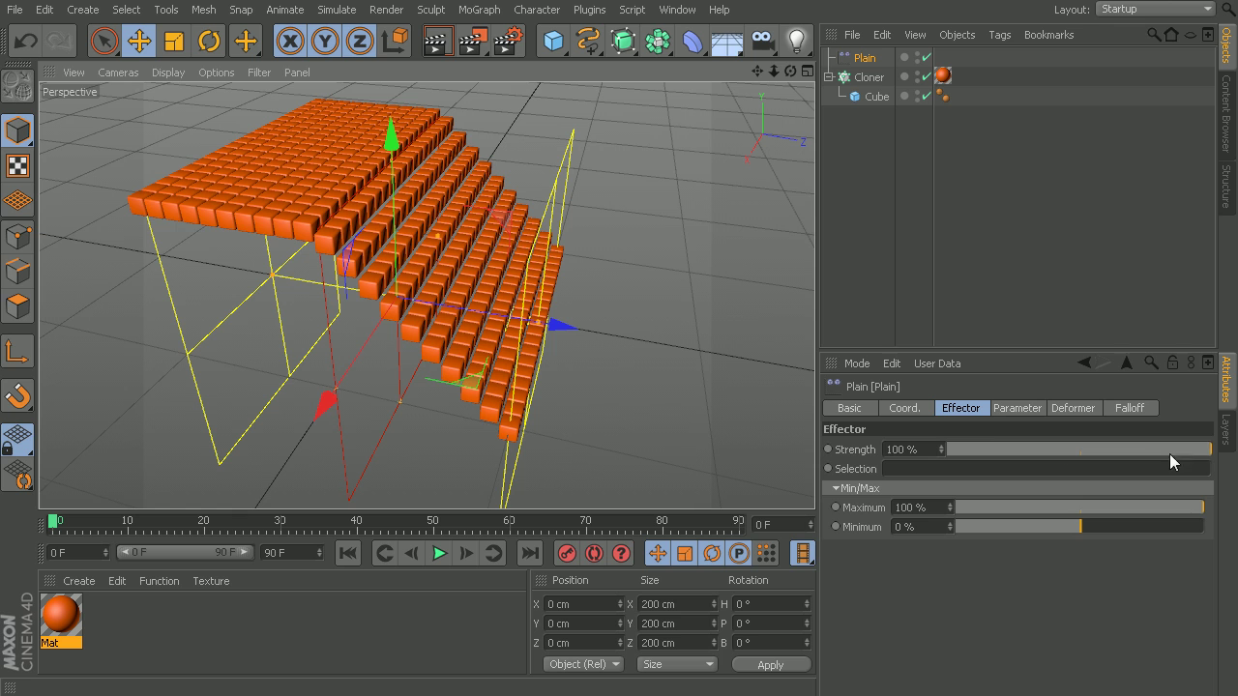
mouse_move(1187, 452)
left_mouse_down()
mouse_move(937, 460)
mouse_move(1171, 451)
mouse_move(1226, 463)
left_mouse_up()
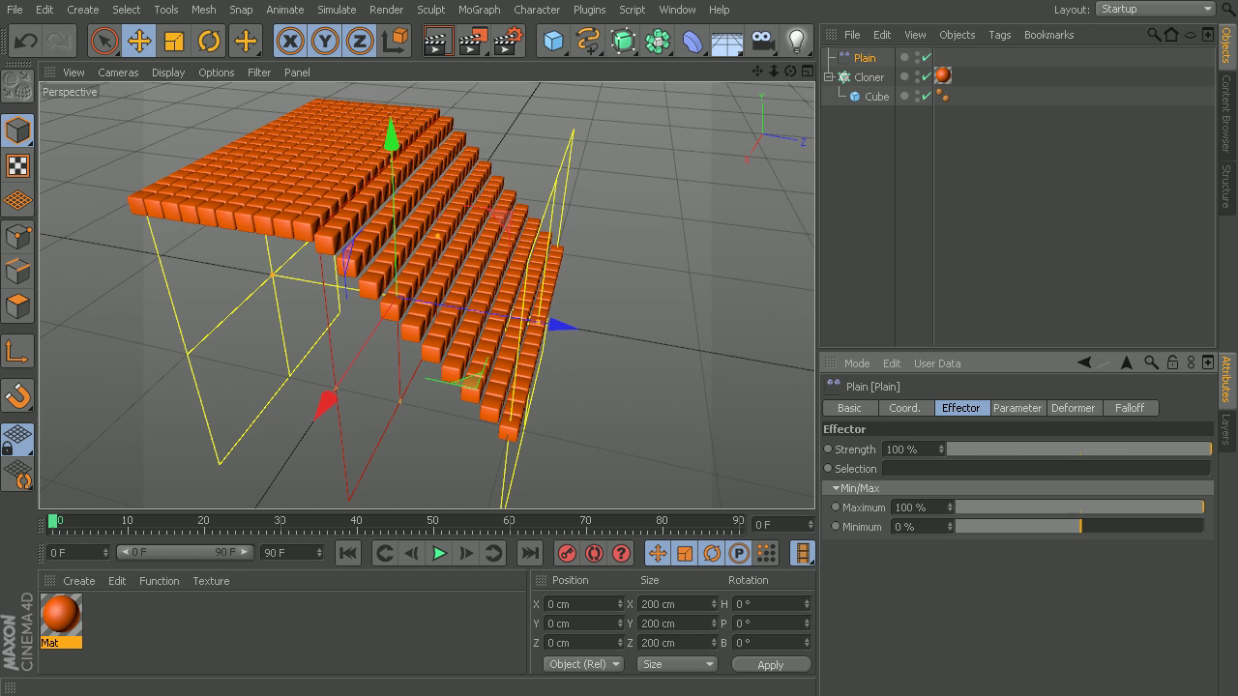
left_click_drag(941, 450, 1019, 450)
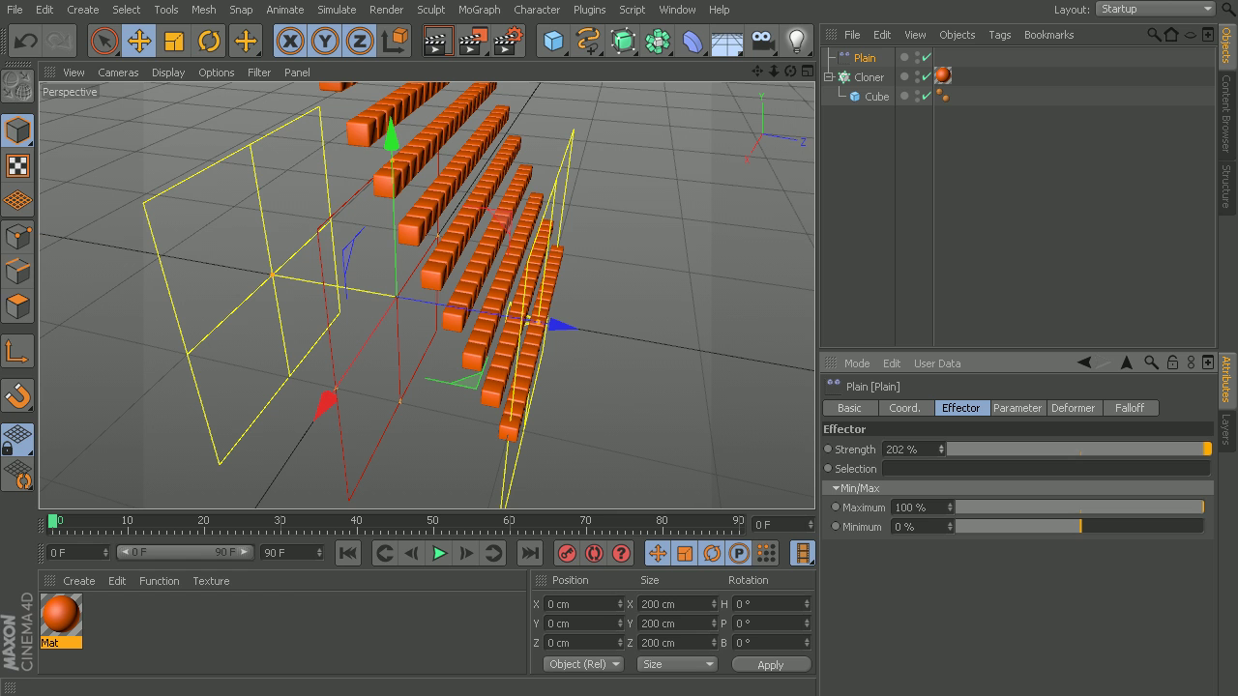
left_click(928, 457)
type("100")
key("Return")
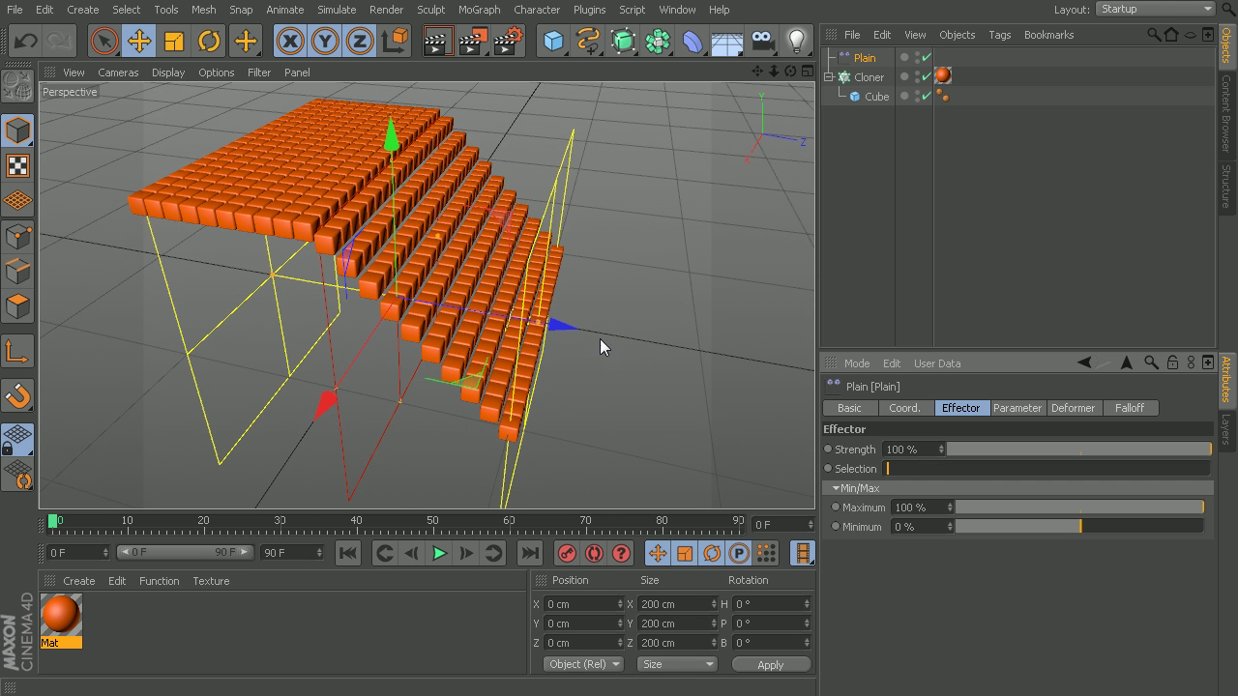
Select the Cloner and inspect the resulting cube staircase.
left_click_drag(600, 346, 481, 281, "alt")
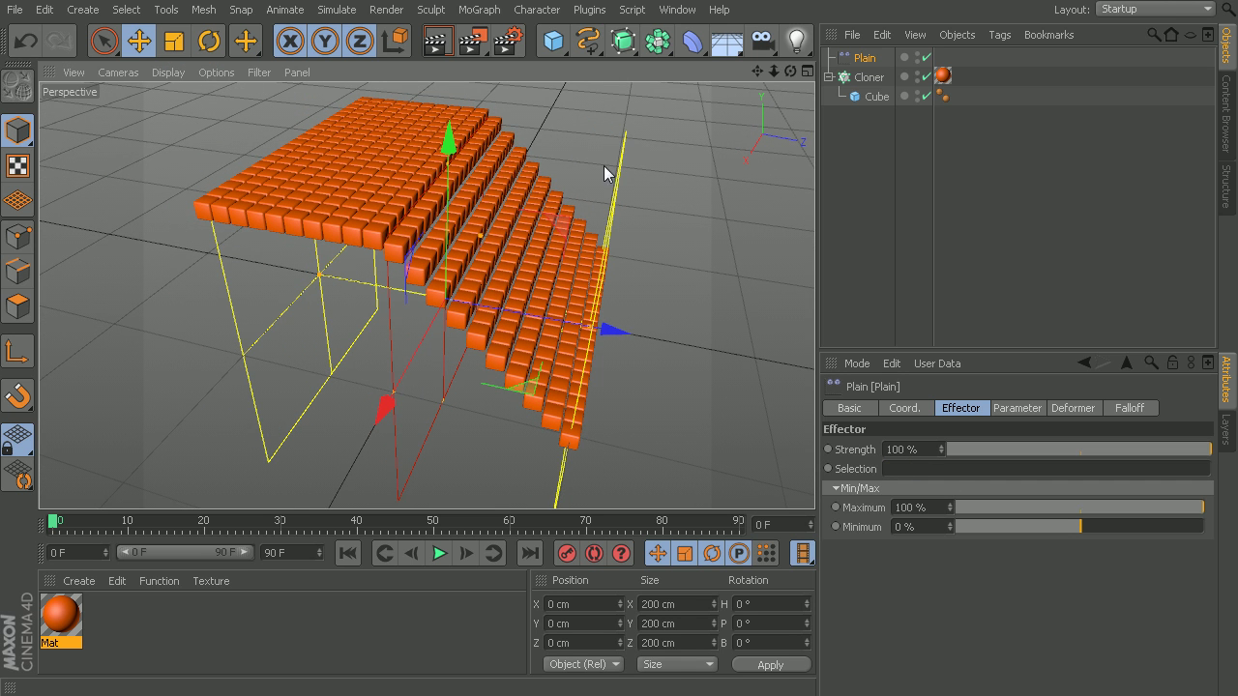
left_click(864, 78)
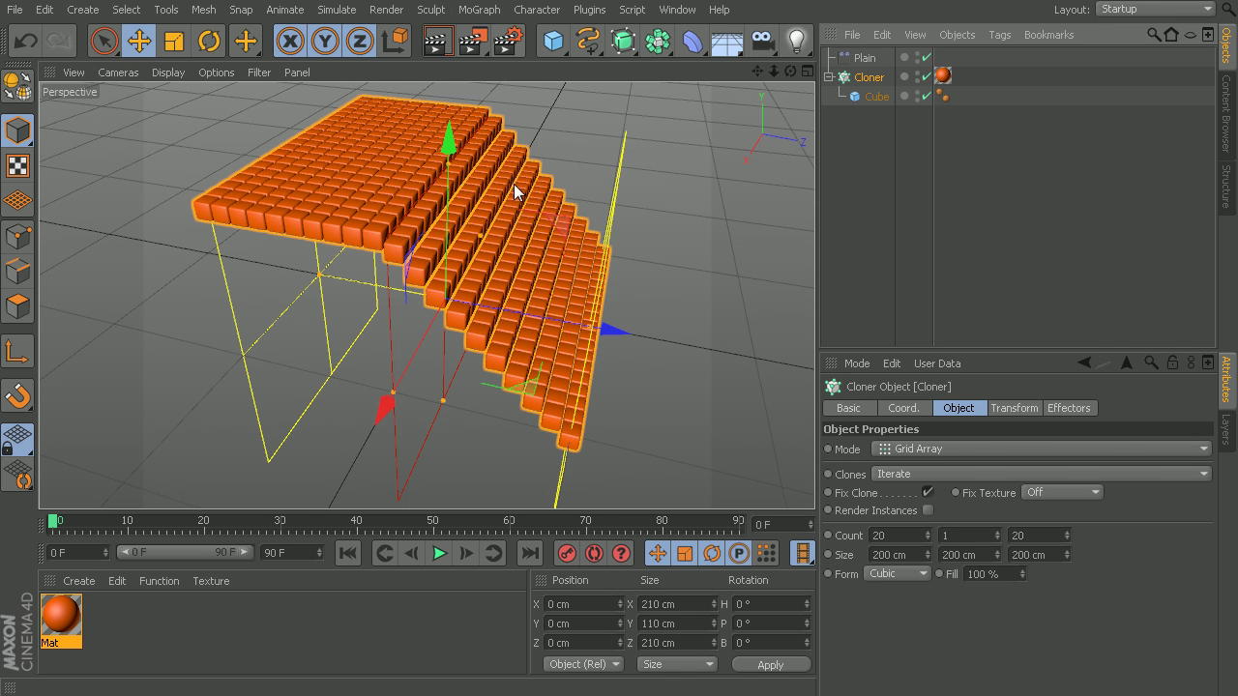
left_click_drag(434, 223, 449, 267, "alt")
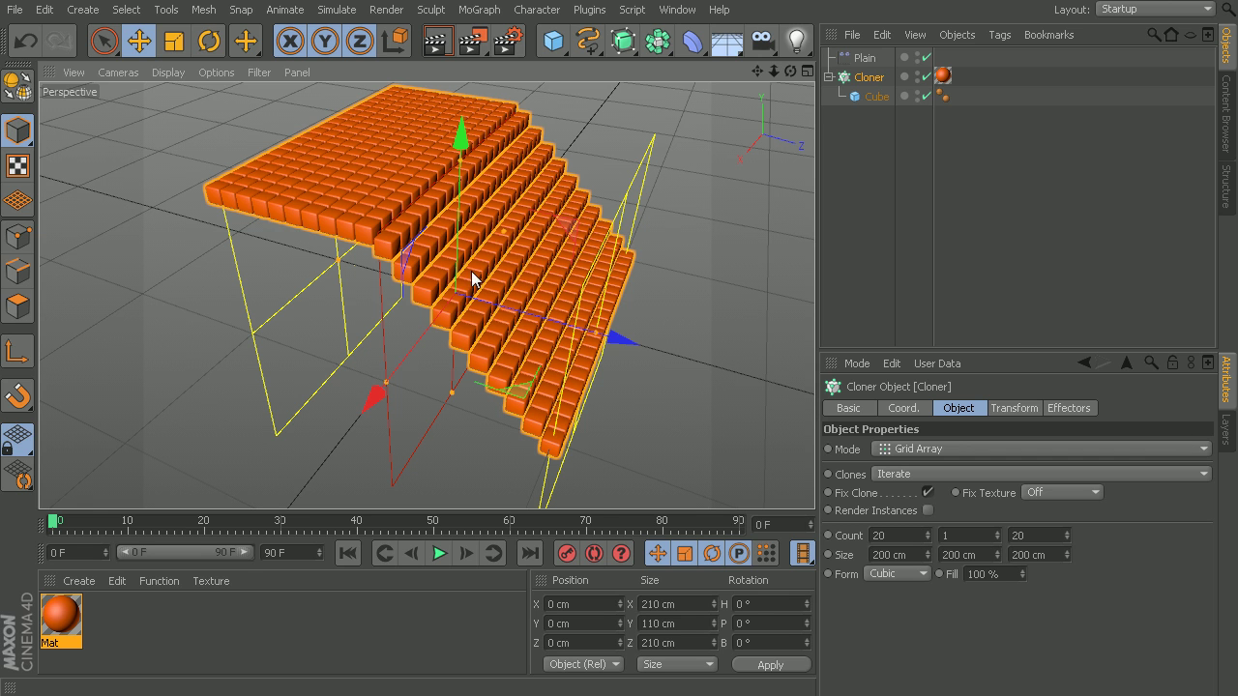
Use MoGraph Selection to brush-paint a band of clones down the staircase steps.
left_click(484, 13)
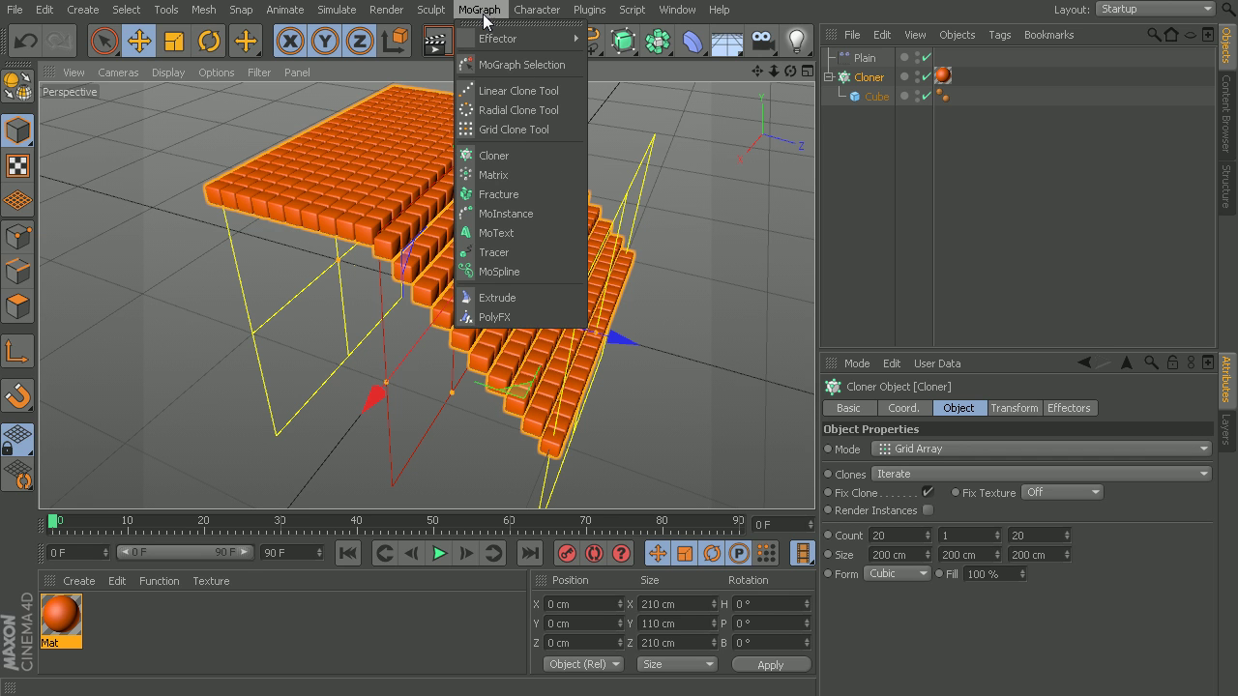
left_click(500, 66)
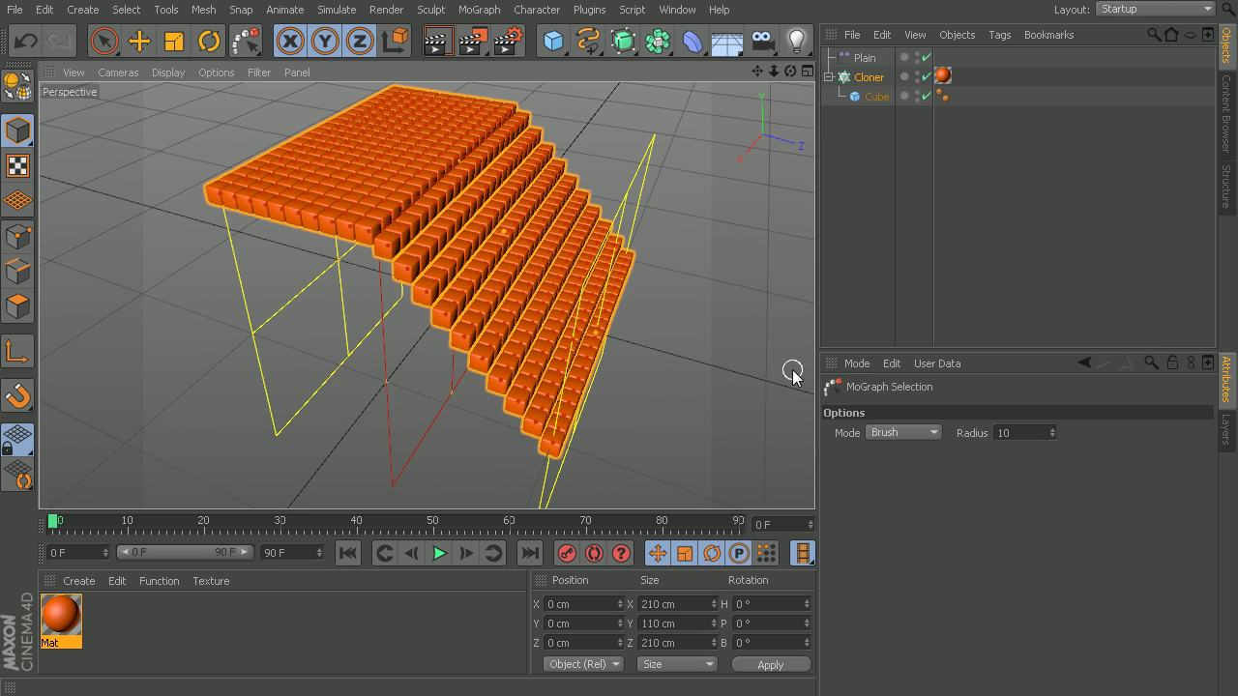
left_click_drag(444, 250, 447, 269, "alt")
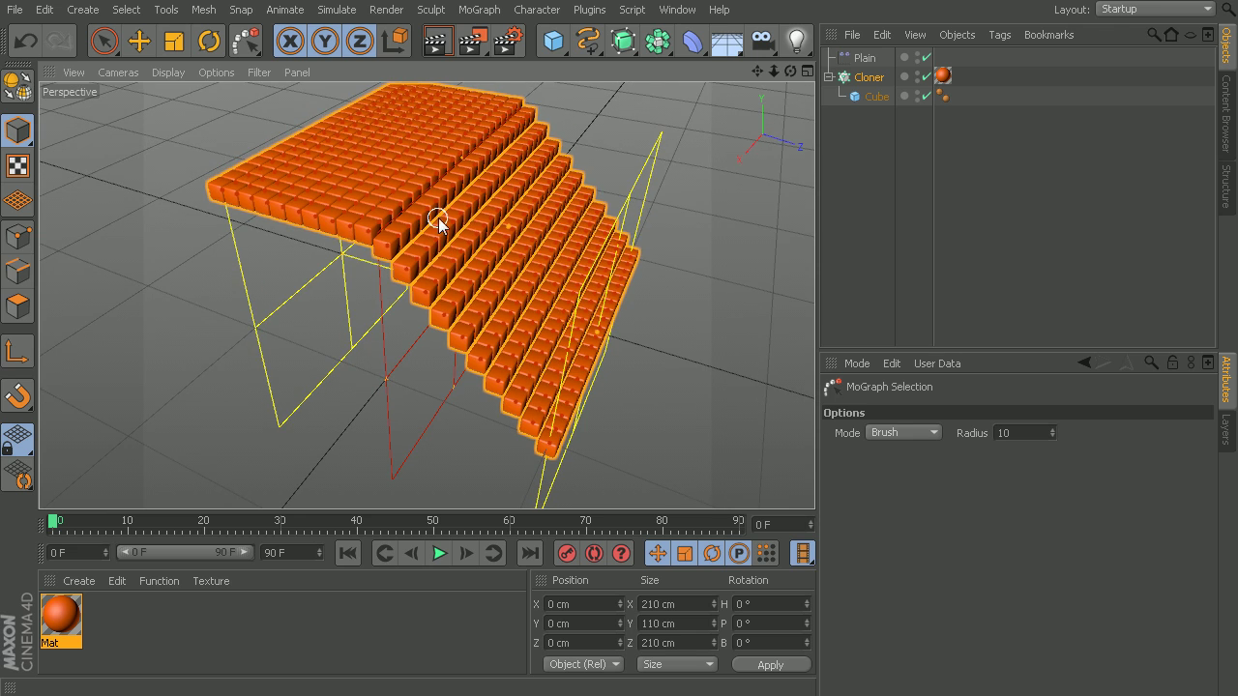
mouse_move(437, 220)
left_mouse_down("alt")
mouse_move(469, 289)
mouse_move(395, 312)
left_mouse_up("alt")
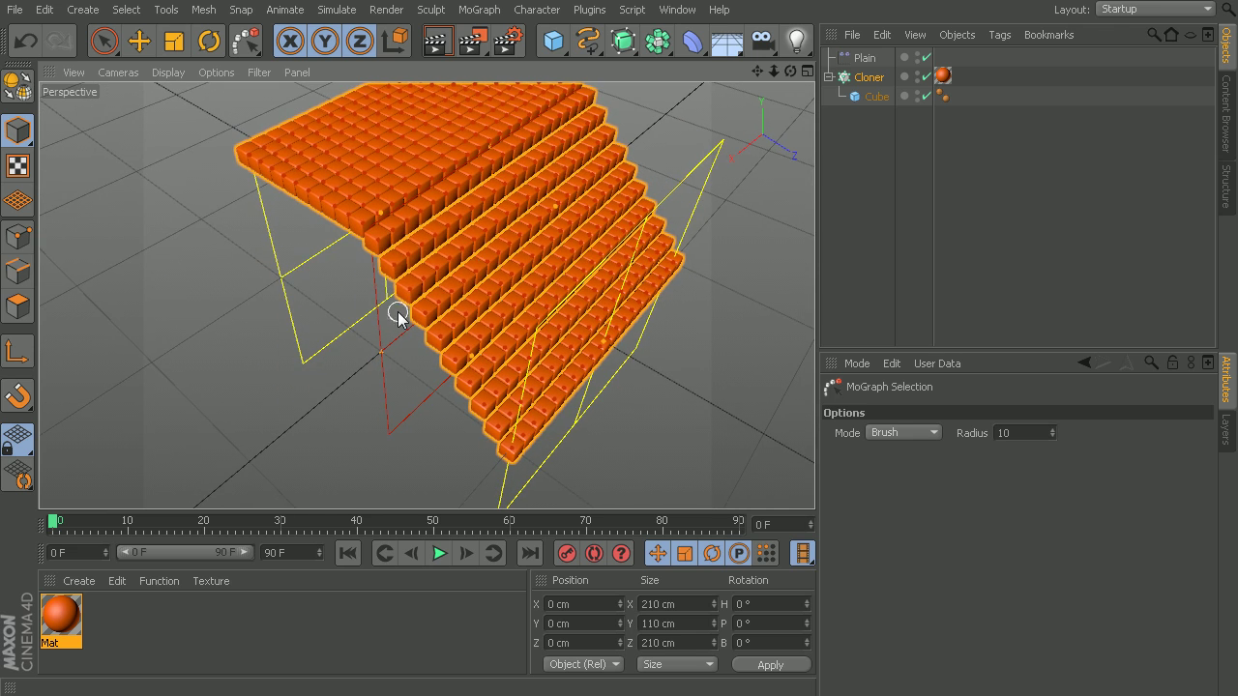
mouse_move(410, 219)
left_mouse_down()
mouse_move(438, 253)
mouse_move(449, 231)
mouse_move(444, 201)
left_mouse_up()
mouse_move(467, 248)
left_mouse_down()
mouse_move(452, 263)
mouse_move(519, 323)
mouse_move(470, 293)
mouse_move(497, 290)
mouse_move(526, 310)
mouse_move(508, 316)
left_mouse_up()
left_click_drag(427, 244, 466, 295)
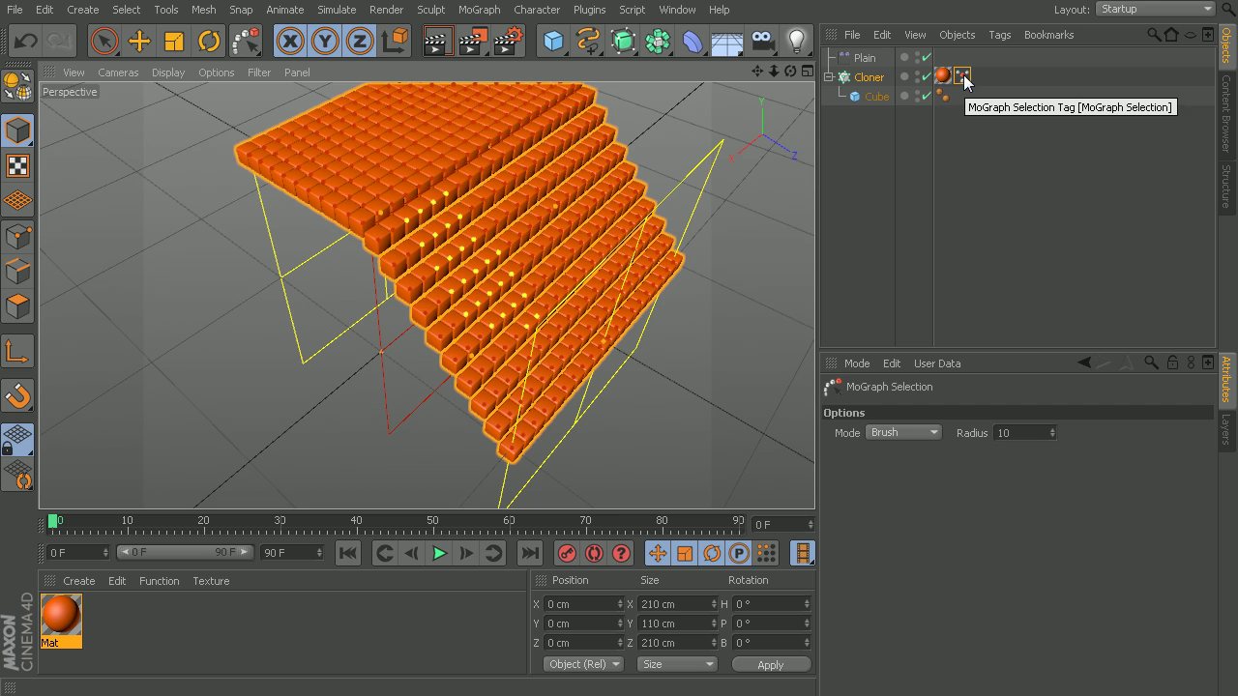
Put the MoGraph Selection tag into the Plain effector's Selection field.
left_click(863, 59)
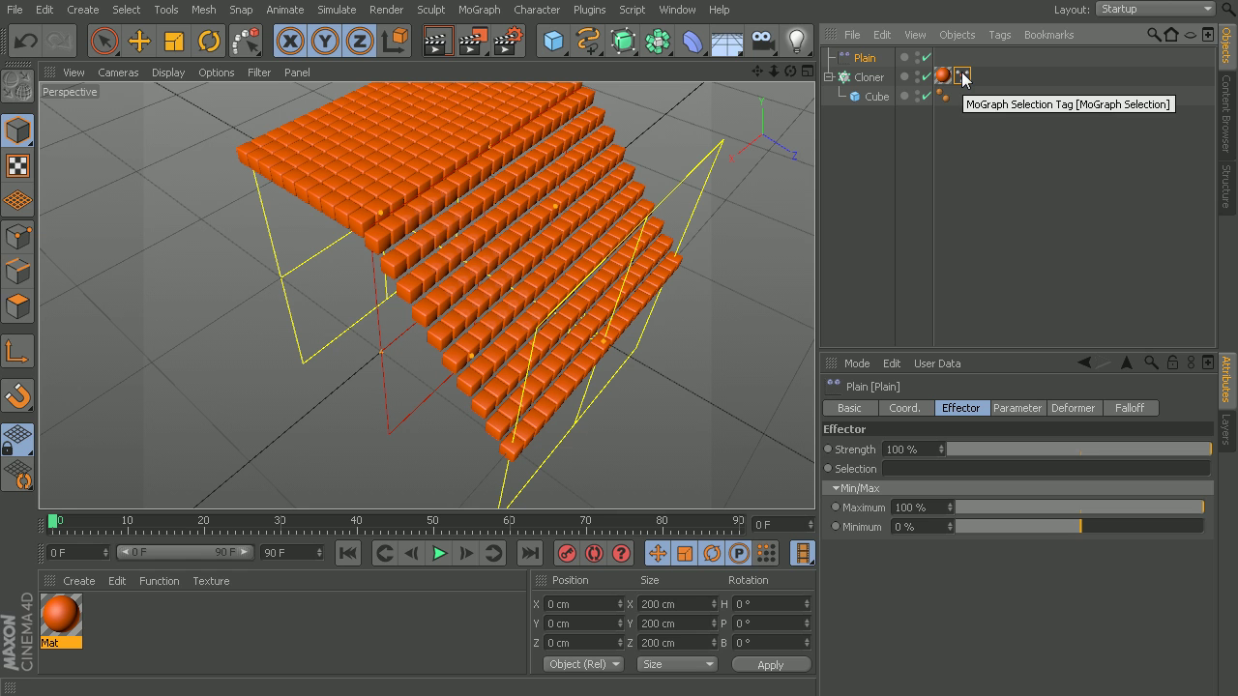
left_click_drag(962, 77, 941, 474)
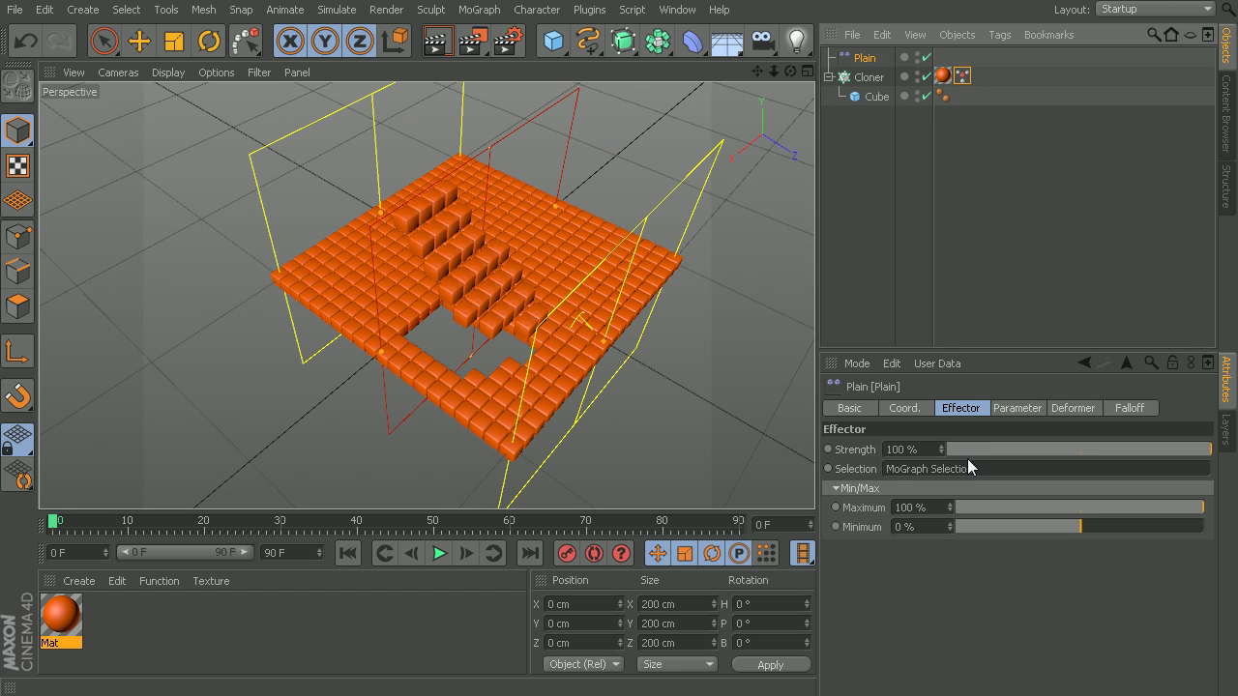
mouse_move(477, 359)
left_mouse_down("alt")
mouse_move(556, 283)
mouse_move(539, 298)
mouse_move(467, 214)
left_mouse_up("alt")
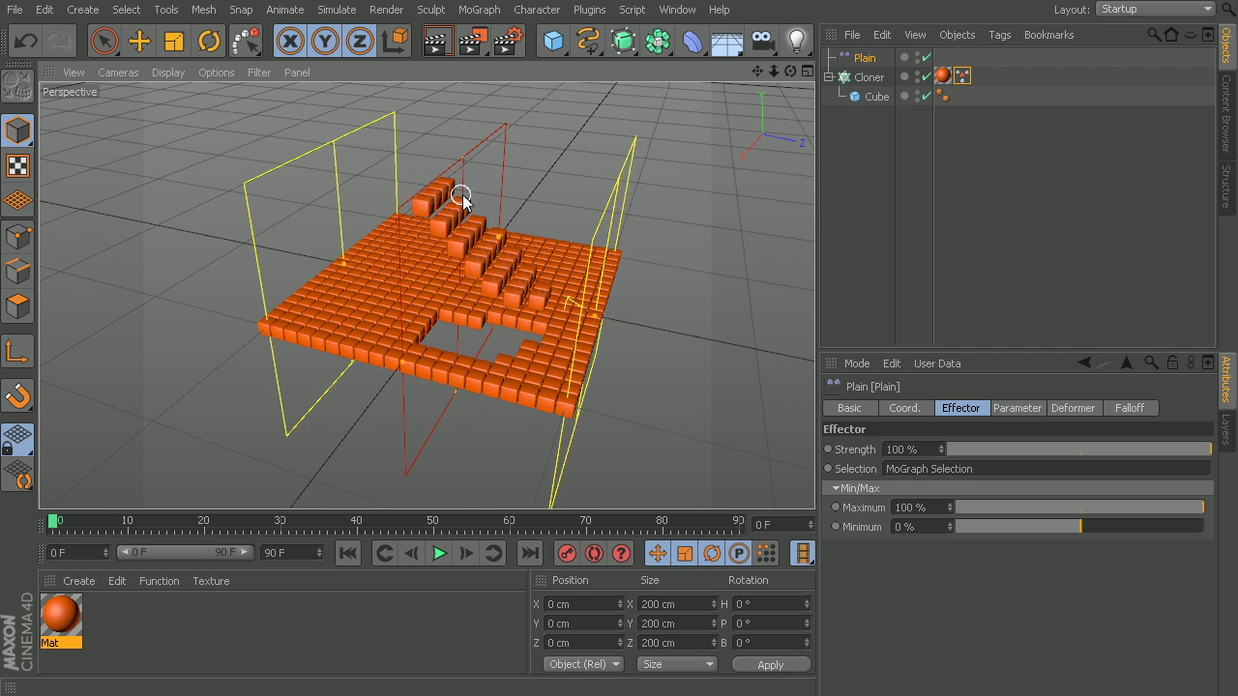
left_click_drag(484, 266, 493, 296, "alt")
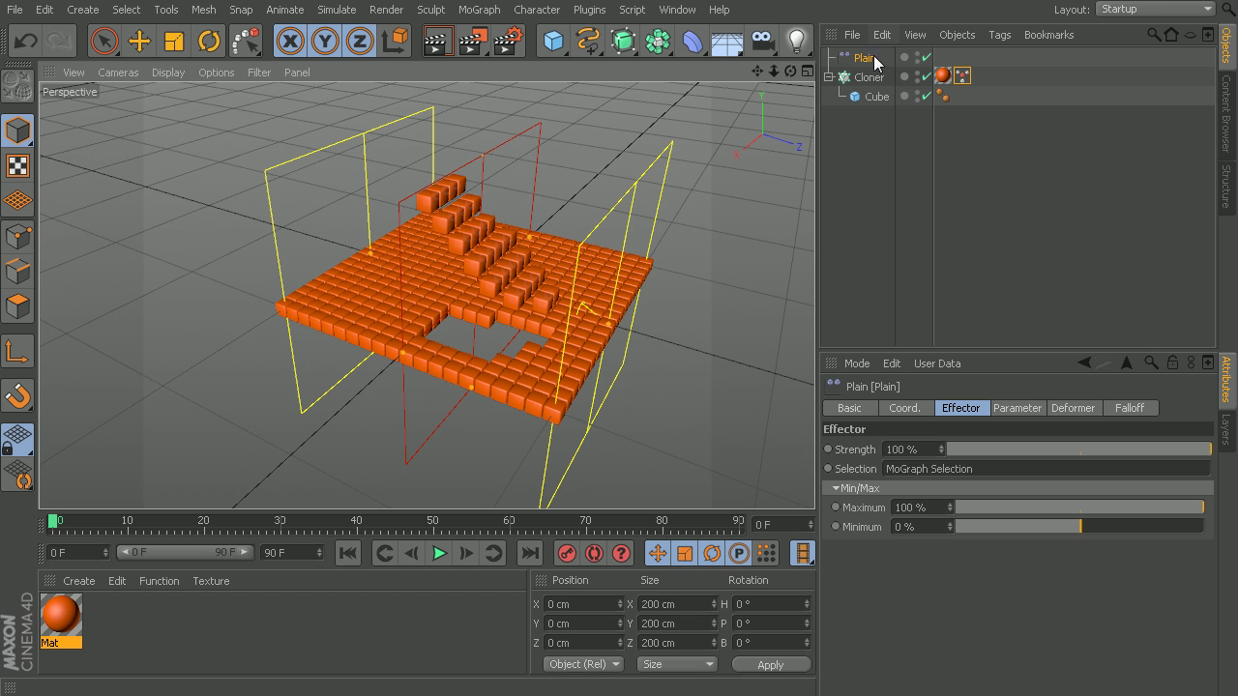
Move the Plain effector along Z to about −83.819 cm.
left_click(139, 41)
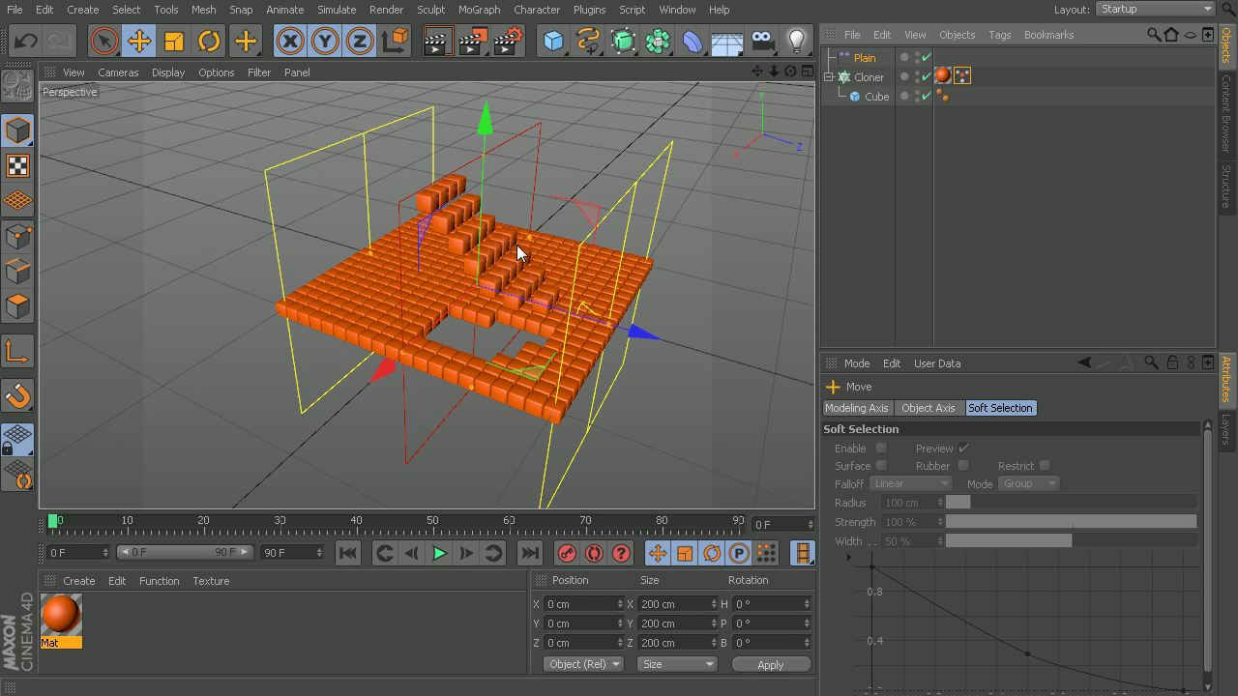
left_click_drag(642, 332, 533, 315)
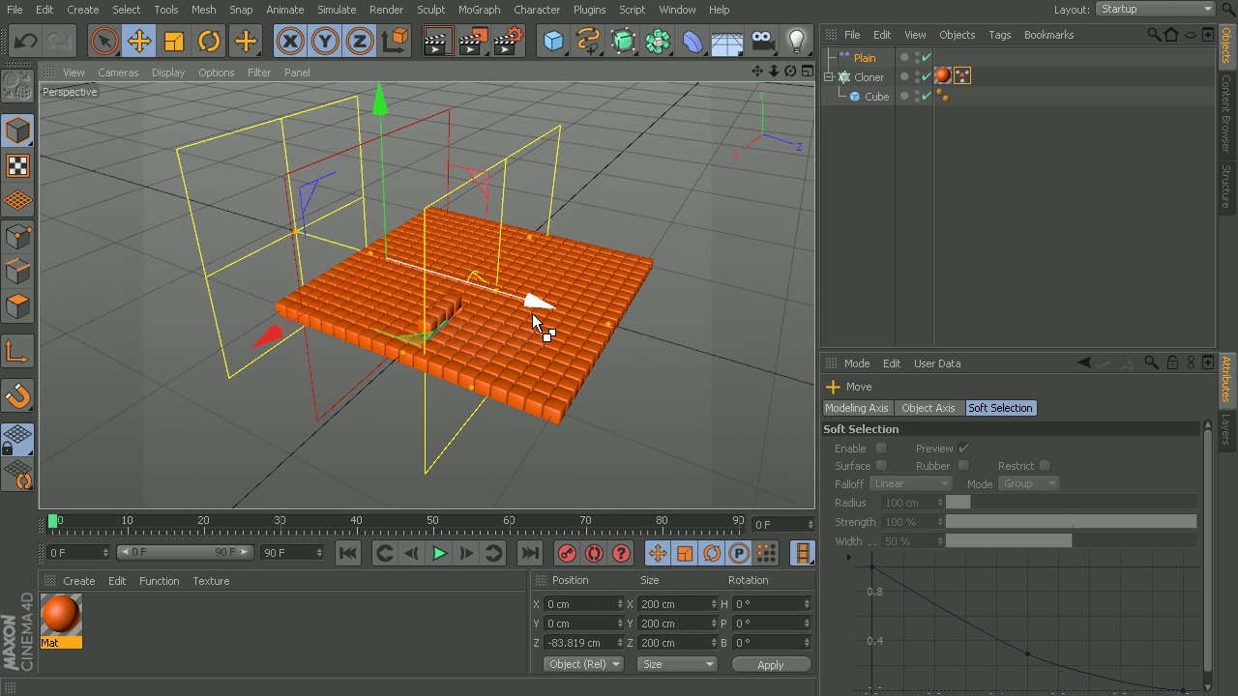
left_click(866, 60)
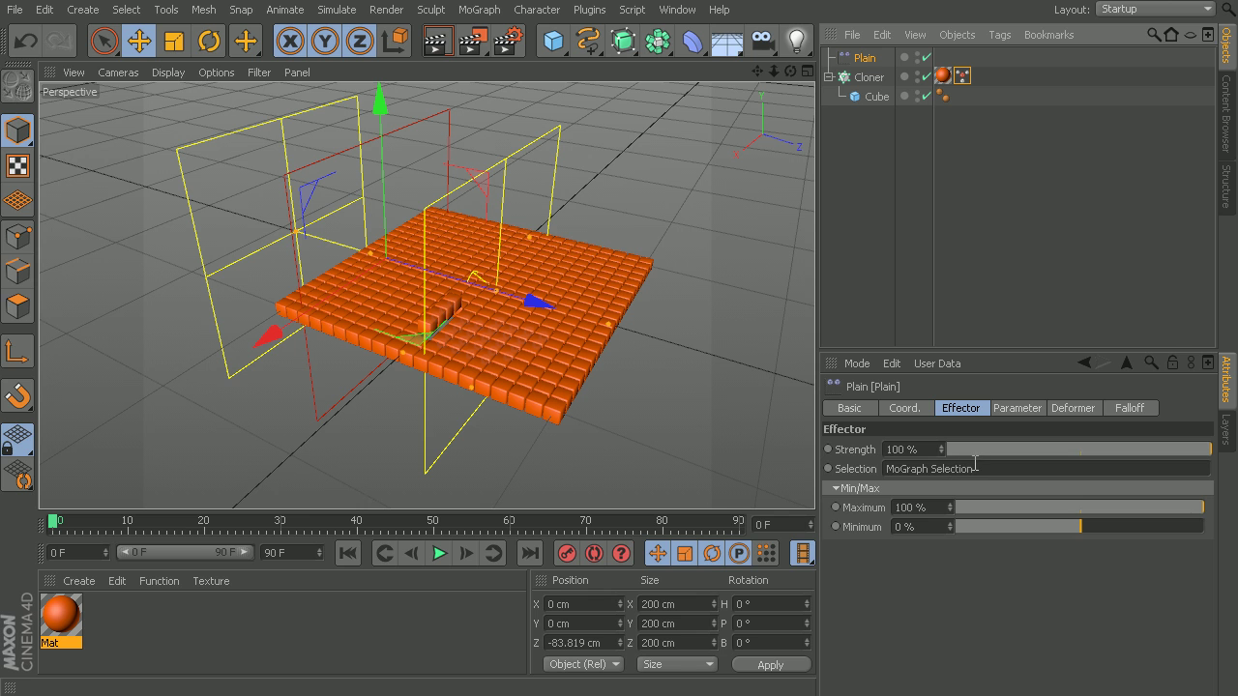
Reset the Plain effector's Selection to default and slide it along Z to −48.517 cm.
right_click(859, 474)
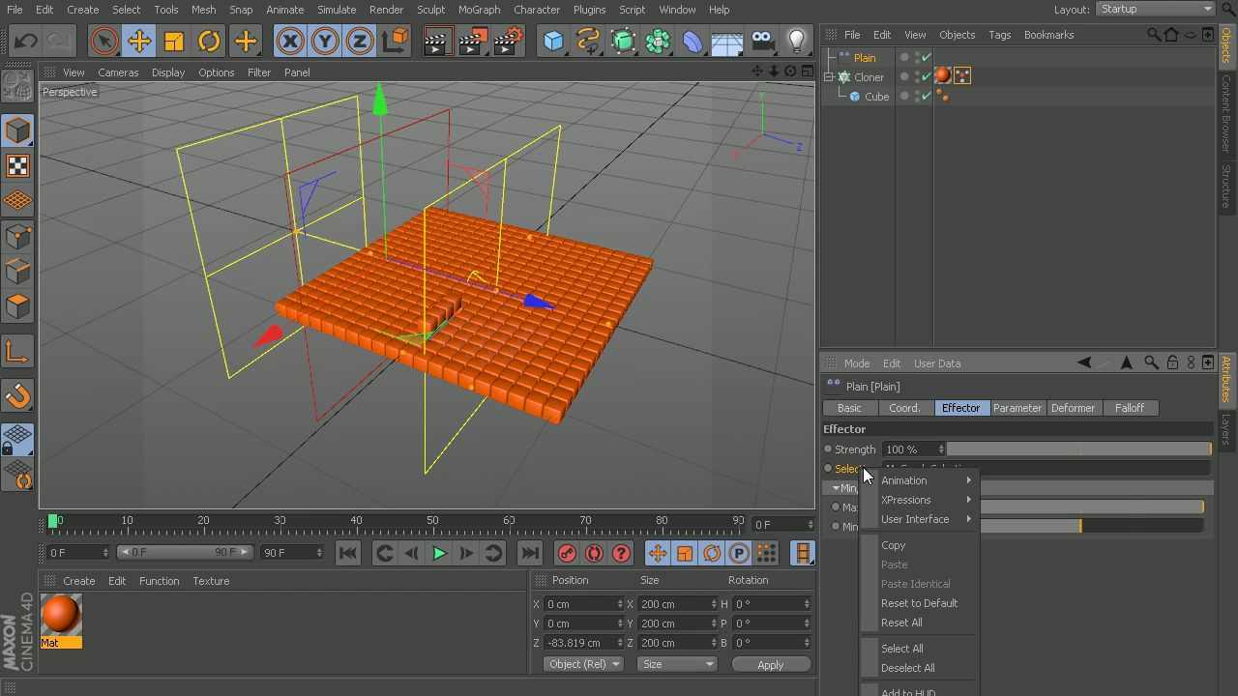
left_click(917, 604)
mouse_move(592, 422)
left_mouse_down("alt")
mouse_move(475, 377)
mouse_move(416, 372)
mouse_move(657, 410)
left_mouse_up("alt")
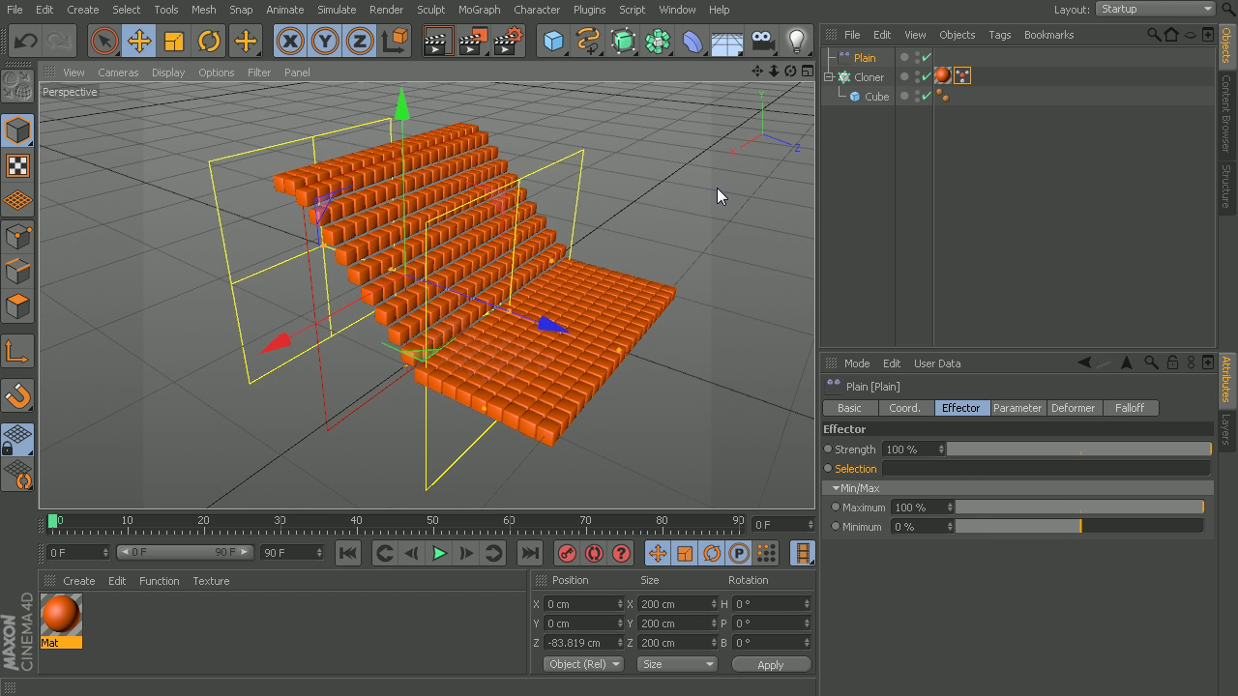
left_click_drag(545, 328, 580, 363)
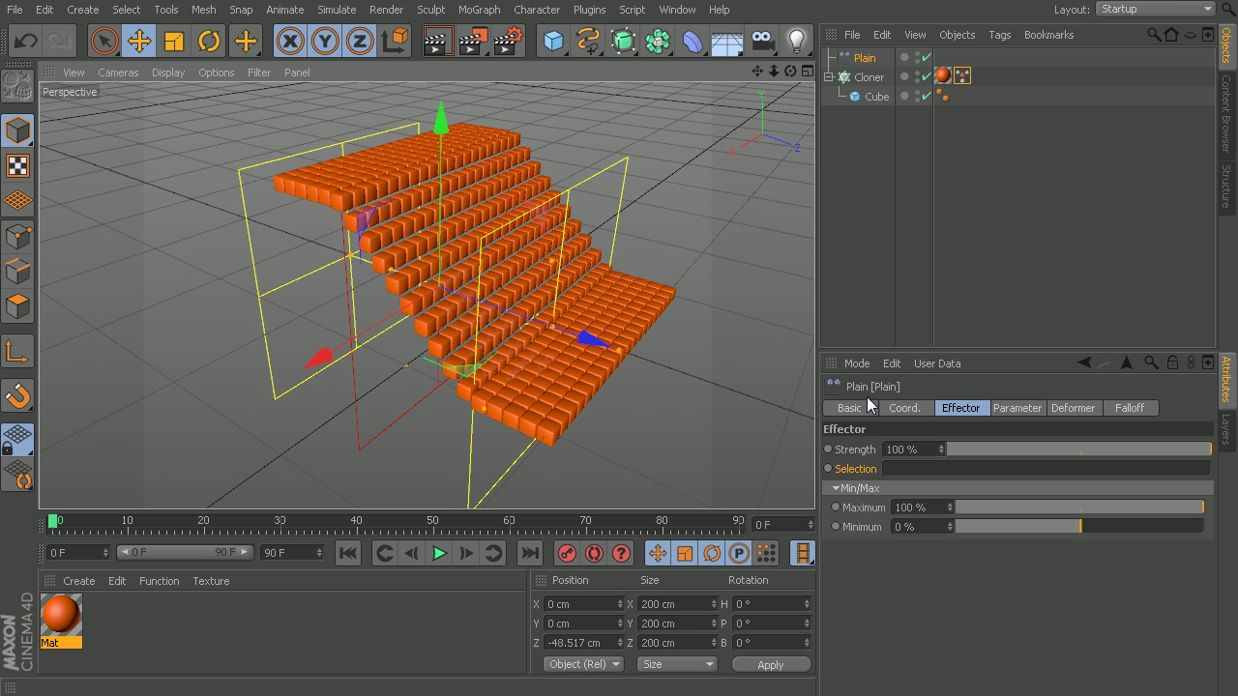
Scrub the Plain effector's Maximum from 100 % down to 91 %.
left_click(933, 512)
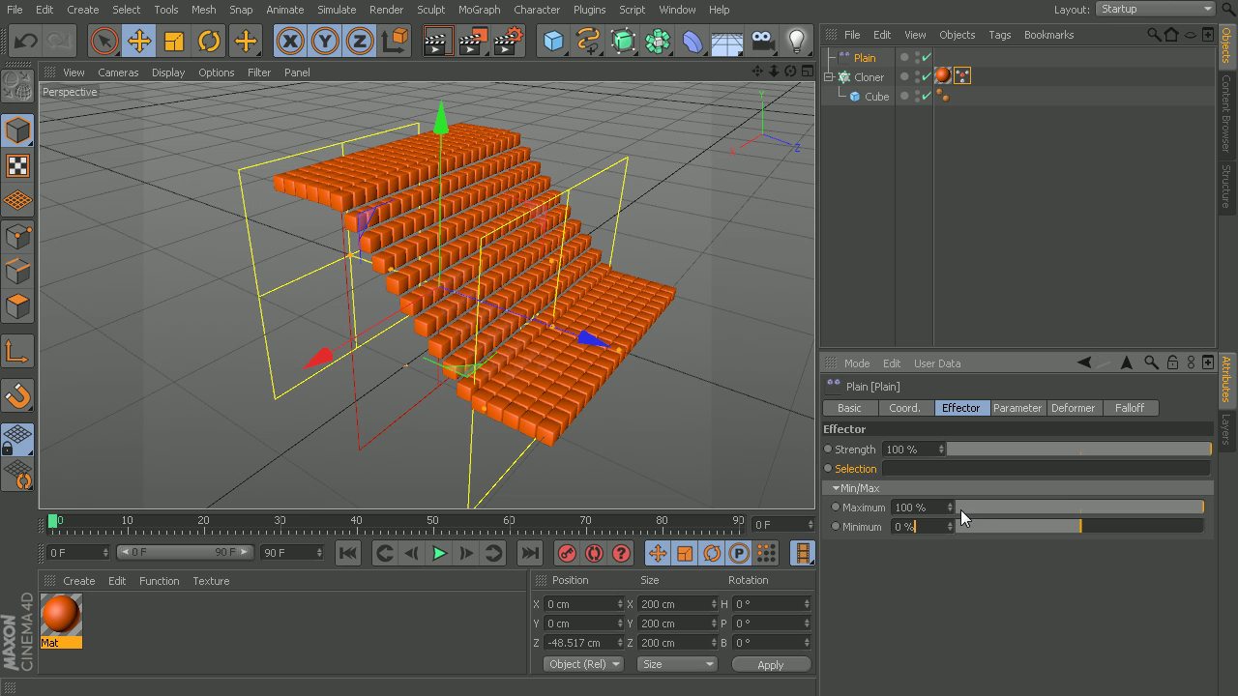
double_click(938, 510)
left_click(932, 507)
mouse_move(947, 504)
left_mouse_down()
mouse_move(947, 695)
mouse_move(947, 411)
mouse_move(948, 580)
mouse_move(948, 483)
mouse_move(948, 542)
left_mouse_up()
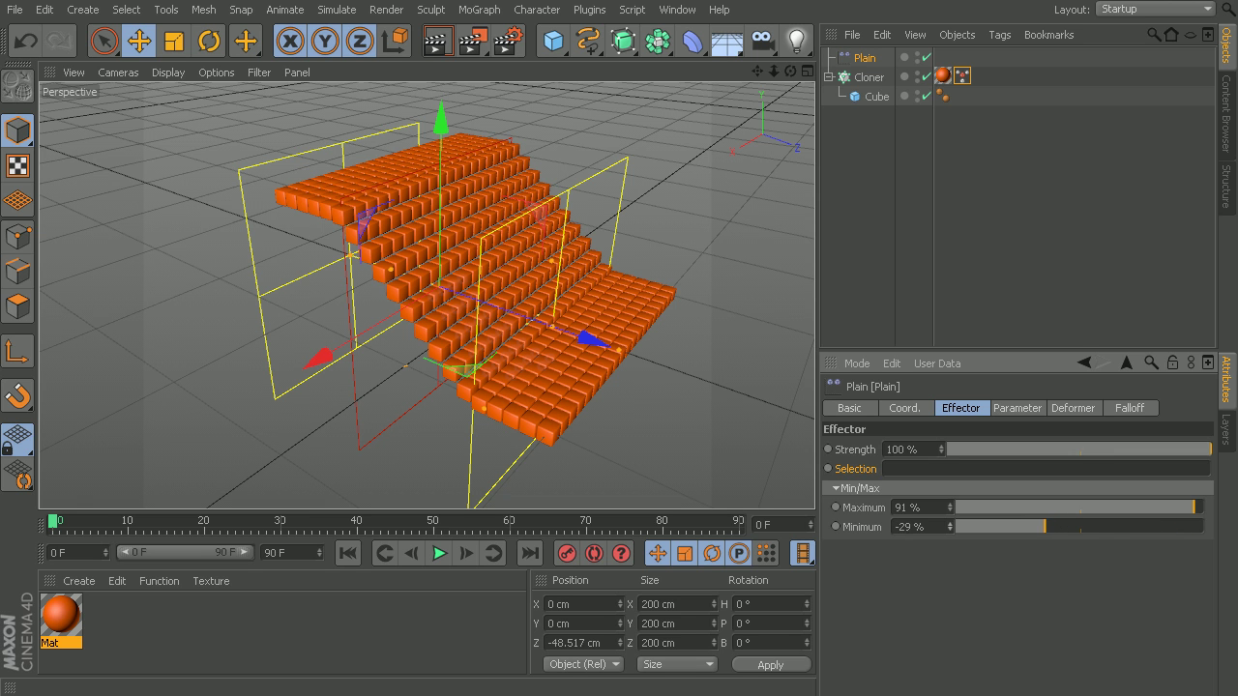
Set Minimum to 0 % and recheck the Maximum and Minimum values.
double_click(928, 526)
type("0")
key("Return")
double_click(925, 509)
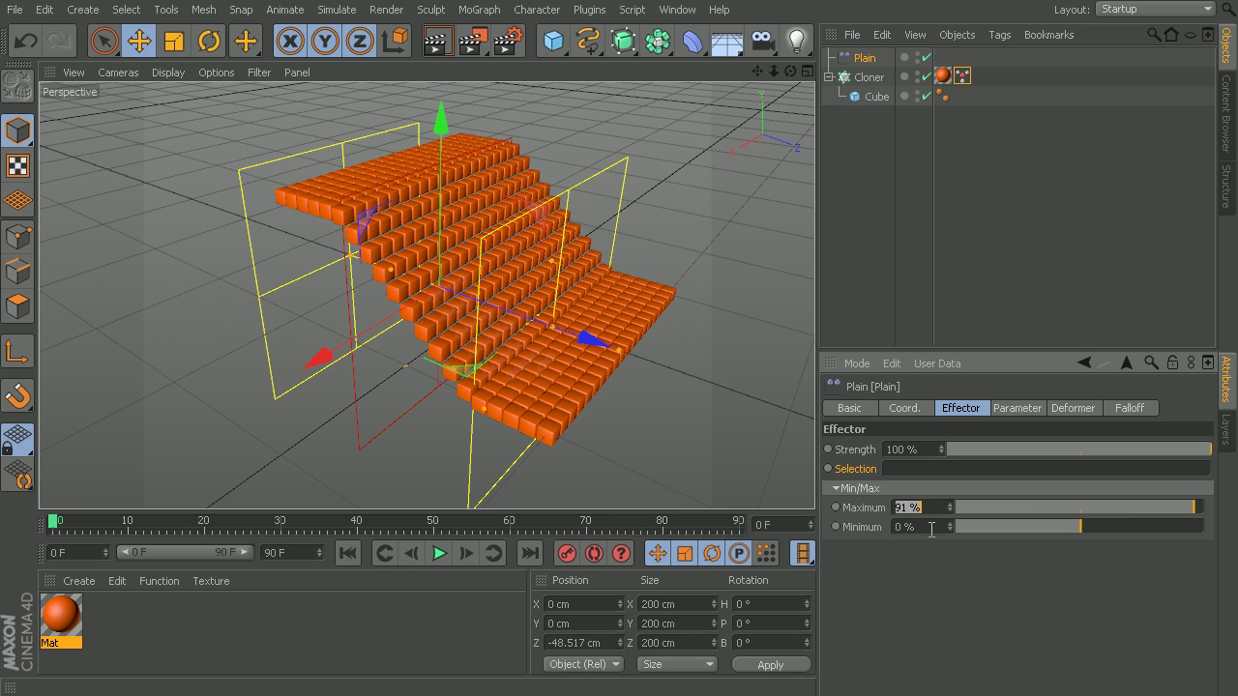
double_click(931, 527)
double_click(932, 509)
left_click(481, 10)
mouse_move(556, 39)
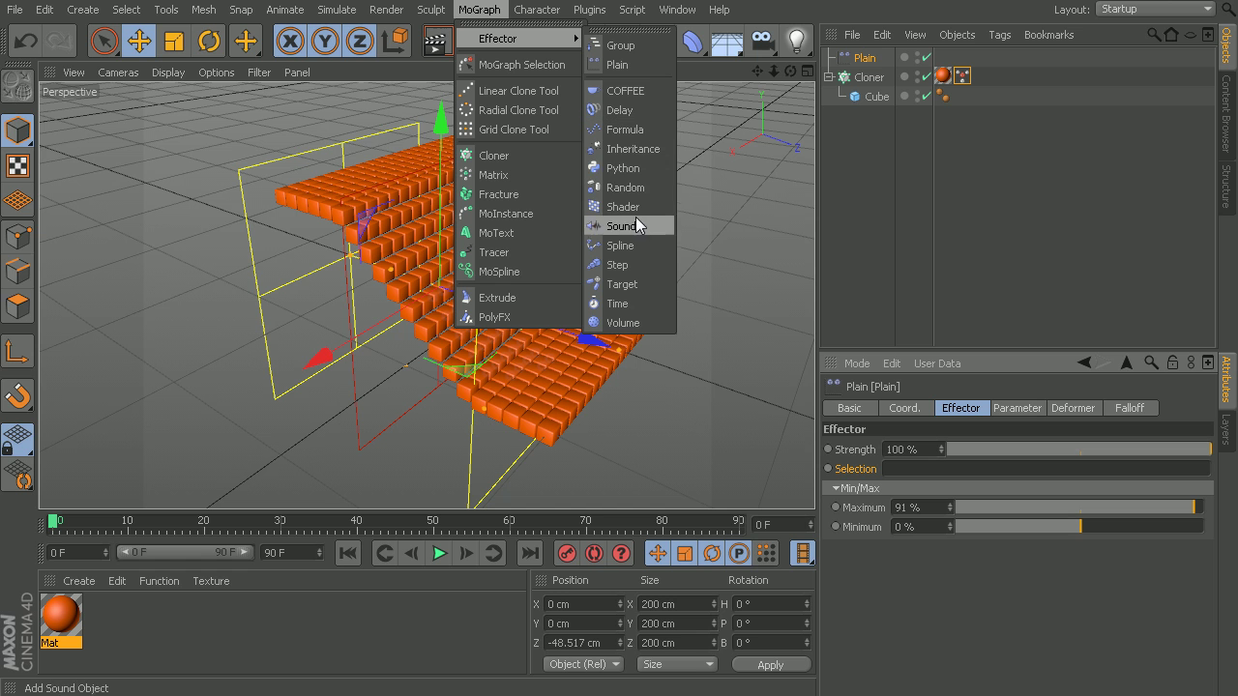
left_click(969, 574)
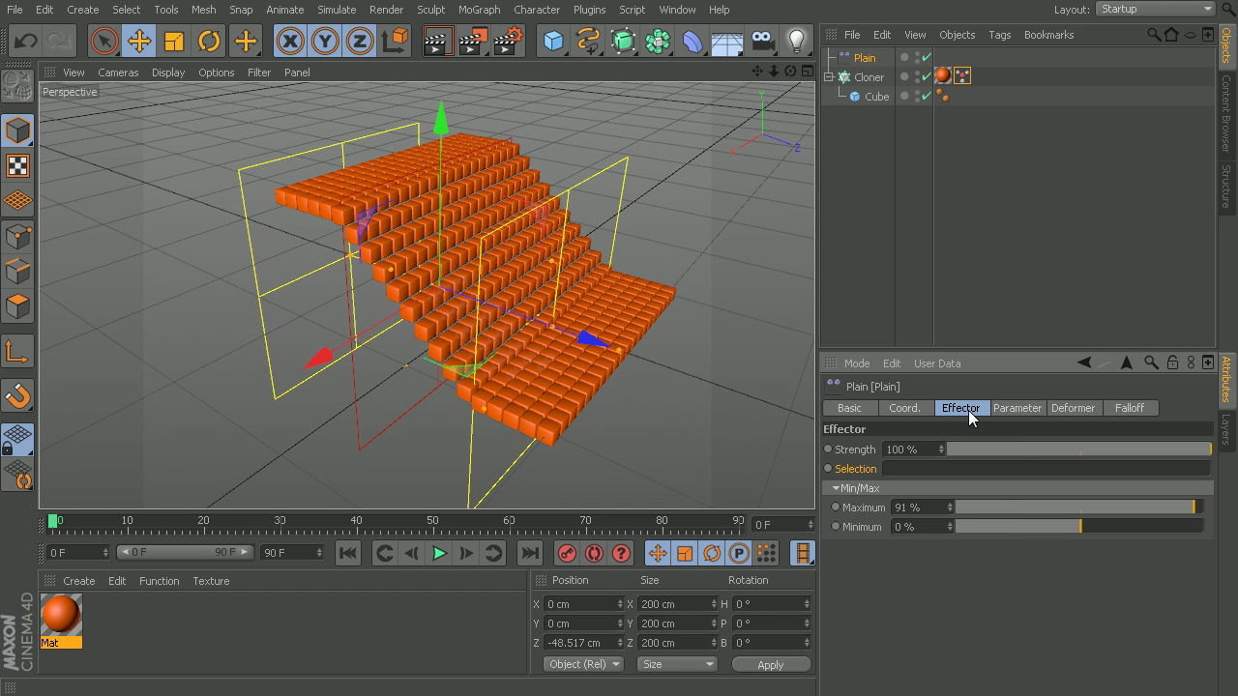